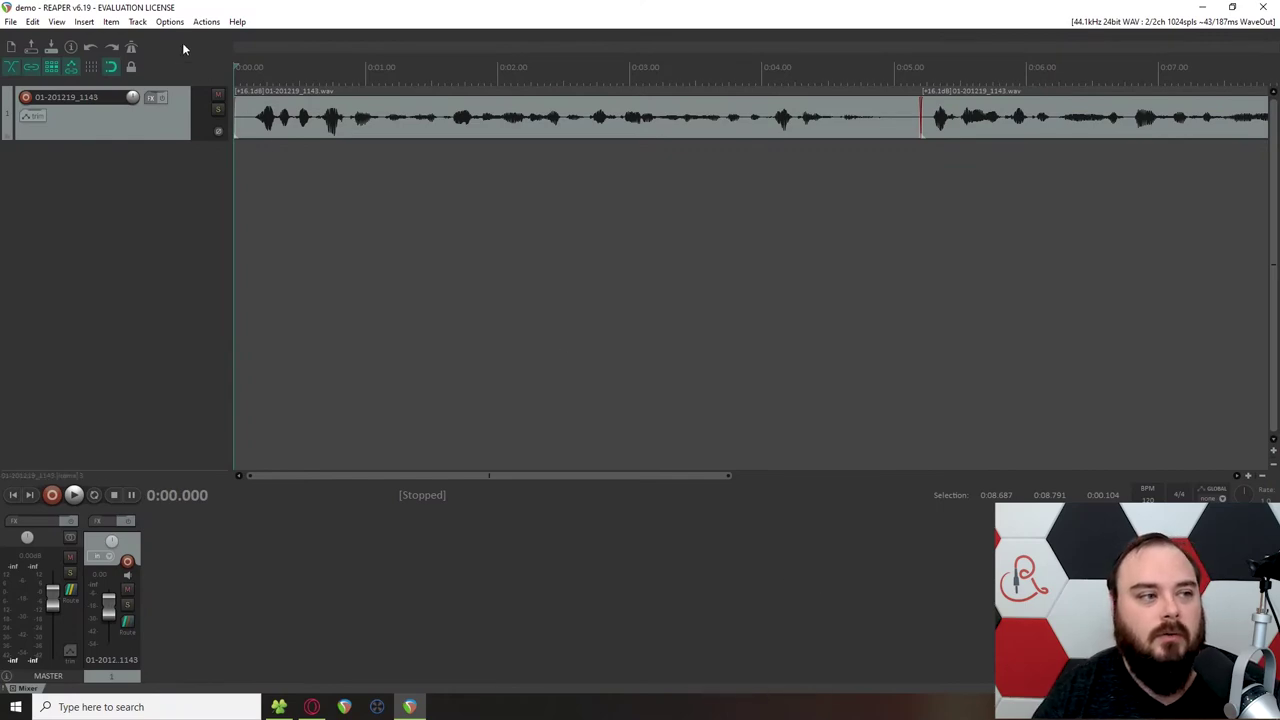
Open REAPER's Preferences window from the Options menu.
click(169, 21)
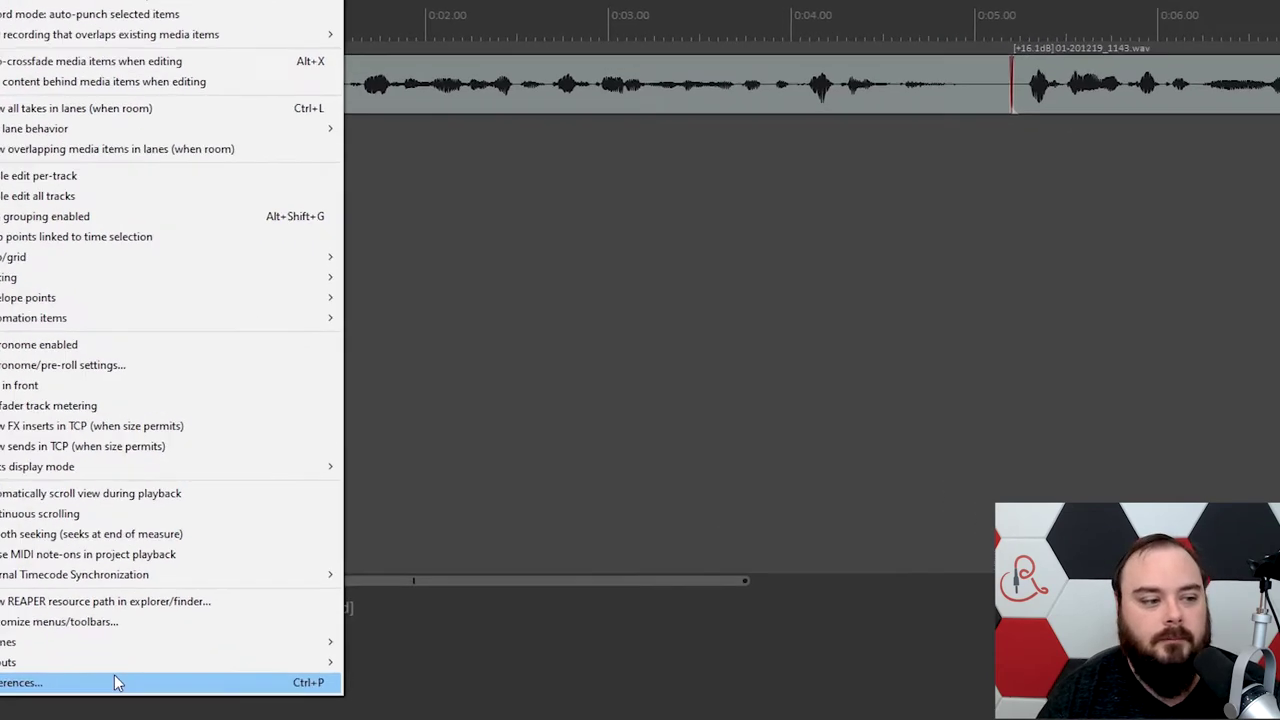
click(186, 661)
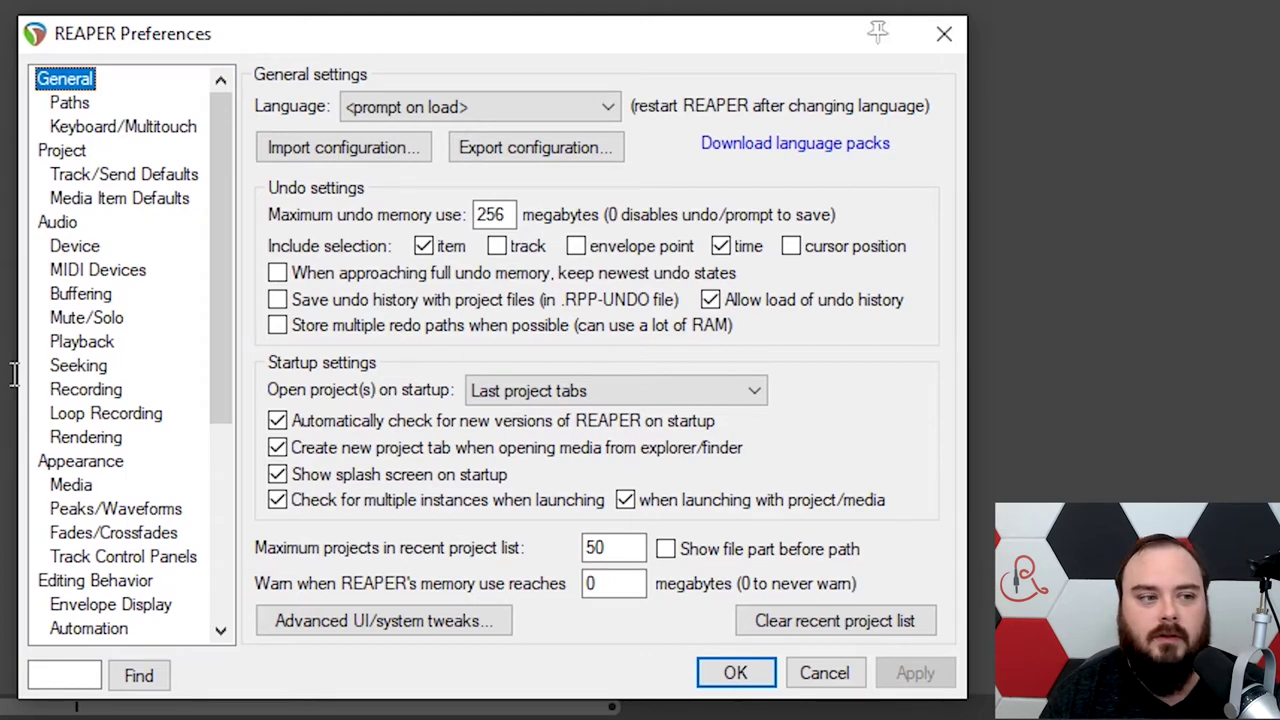
On the Project page, turn on 'Prompt to save on new project'.
click(47, 158)
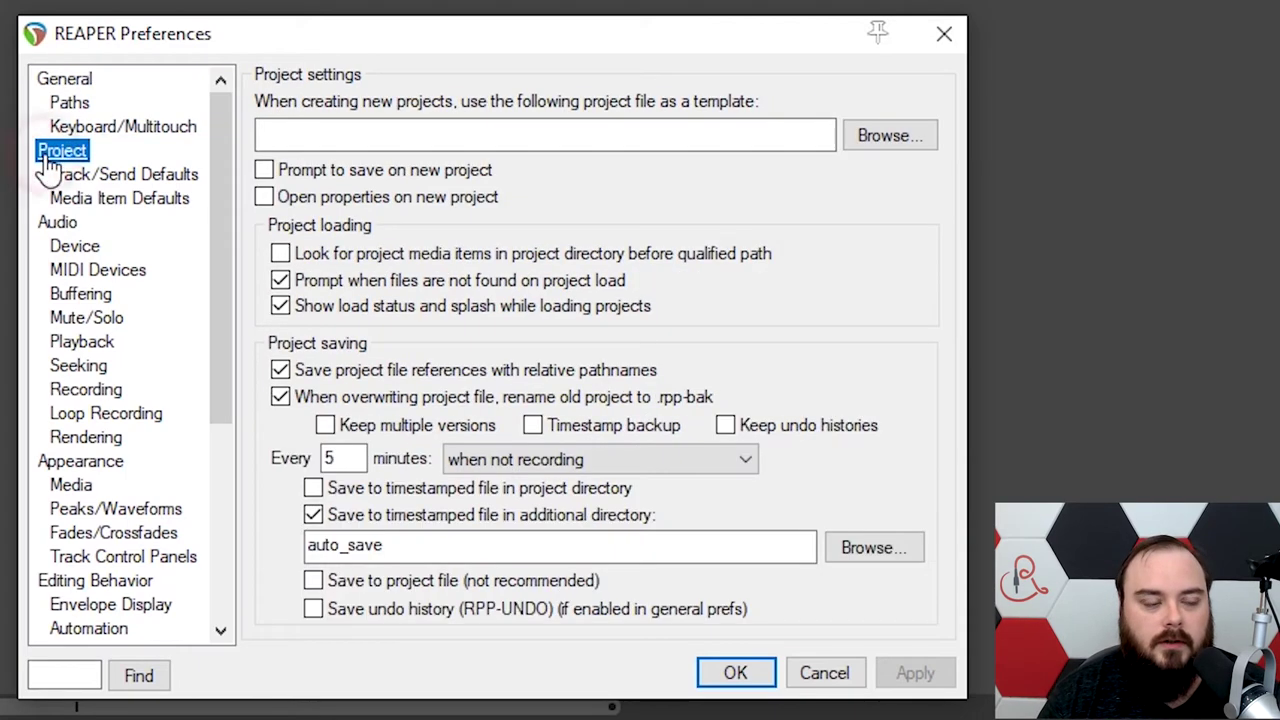
click(304, 176)
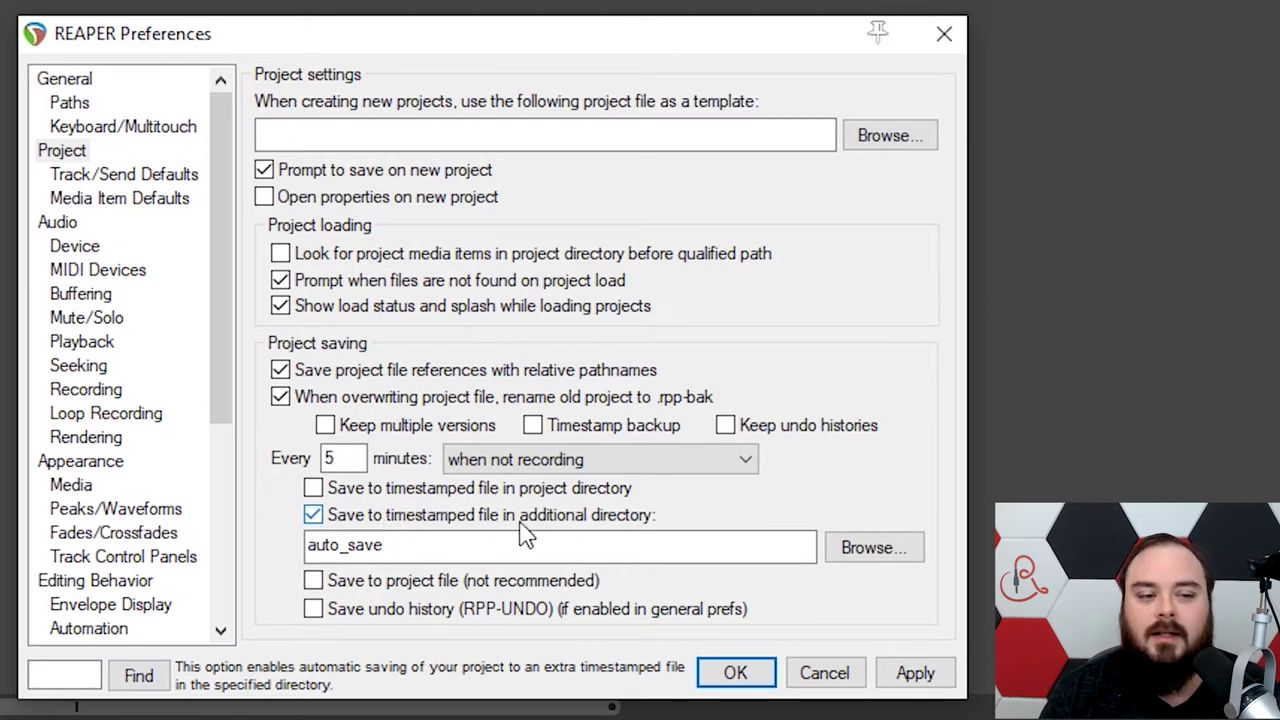
click(424, 544)
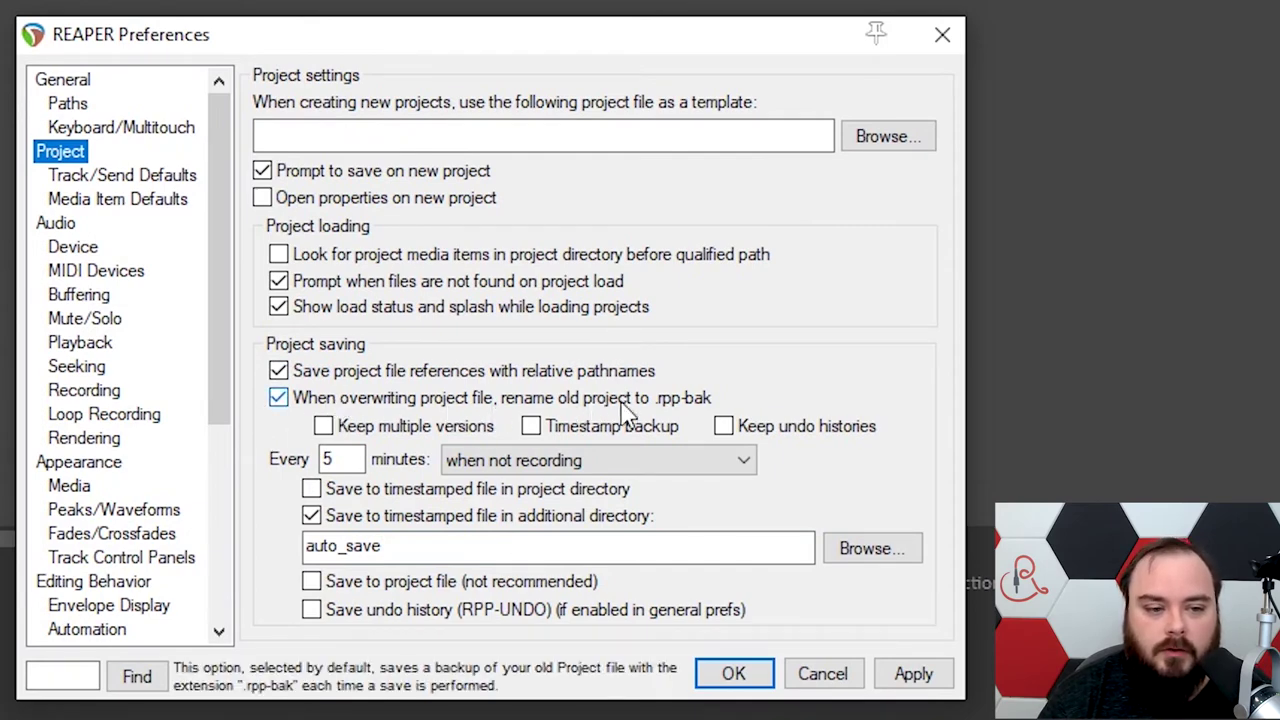
click(302, 398)
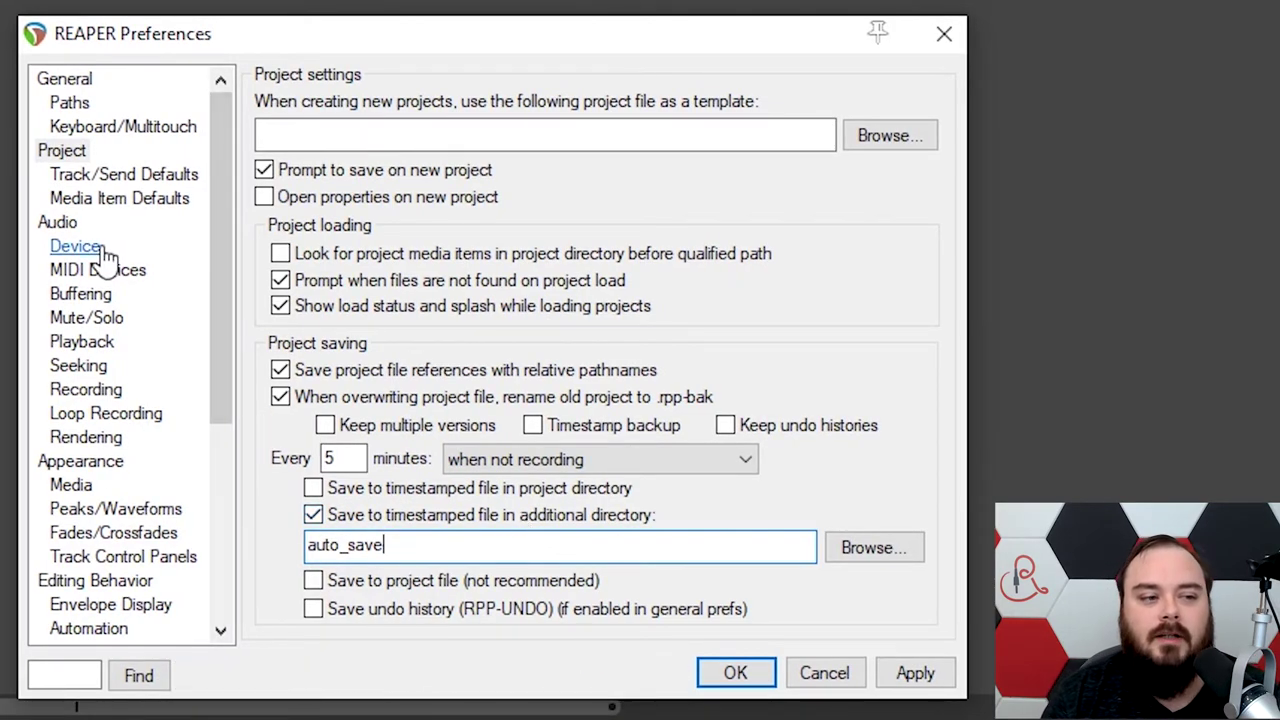
Show the Audio Device page with WaveOut at 44100 Hz and 185 ms latency.
click(95, 248)
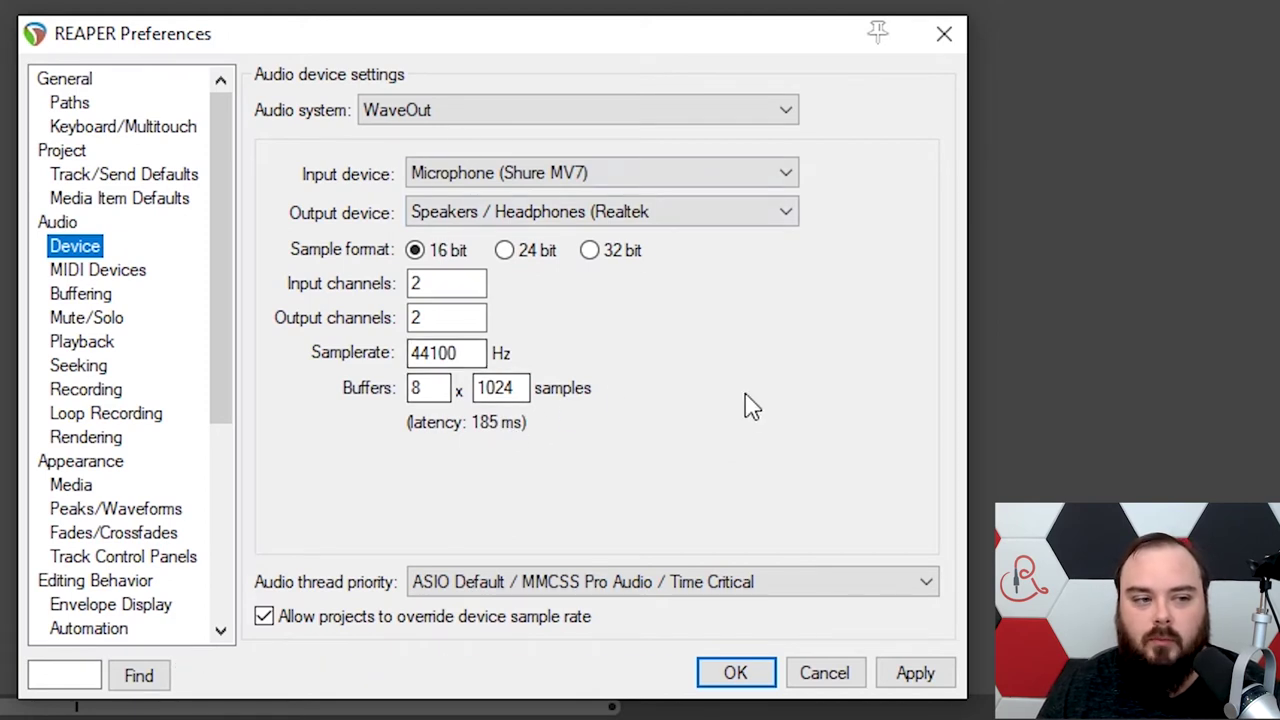
click(73, 252)
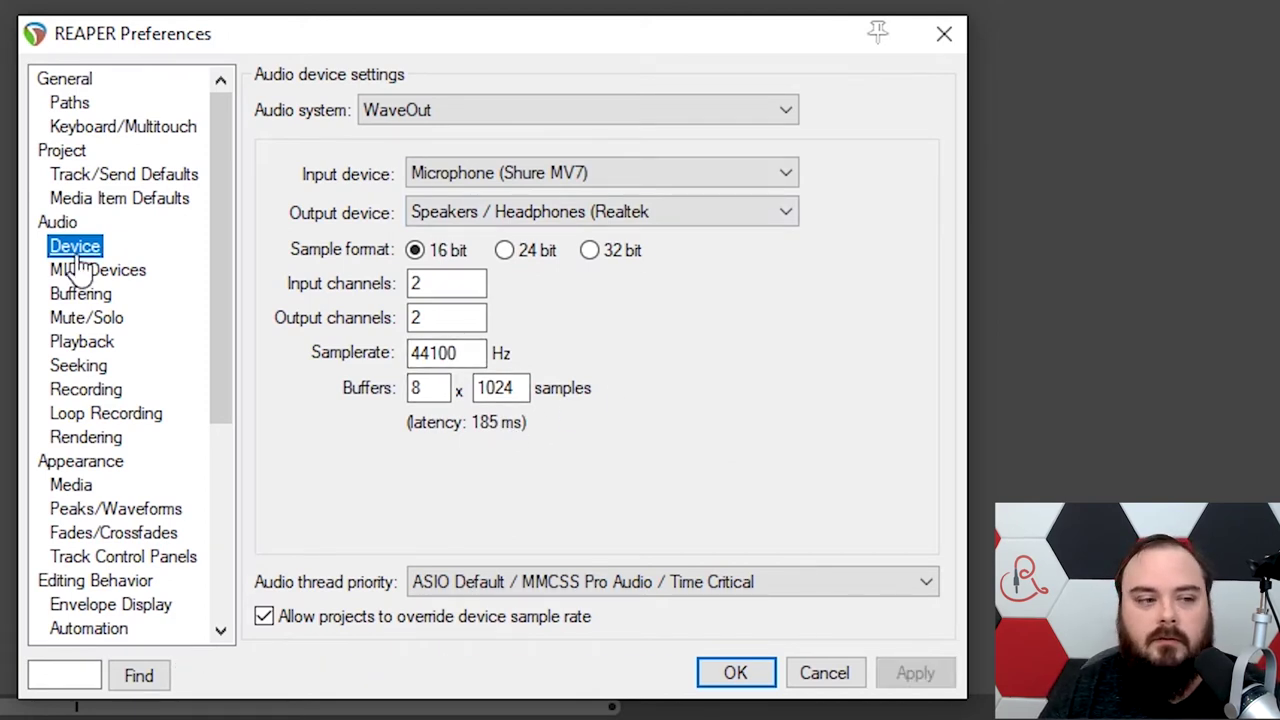
Turn off 'Ignore mousewheel on all faders' on the Mouse page and apply it.
scroll(80, 266, down, 4)
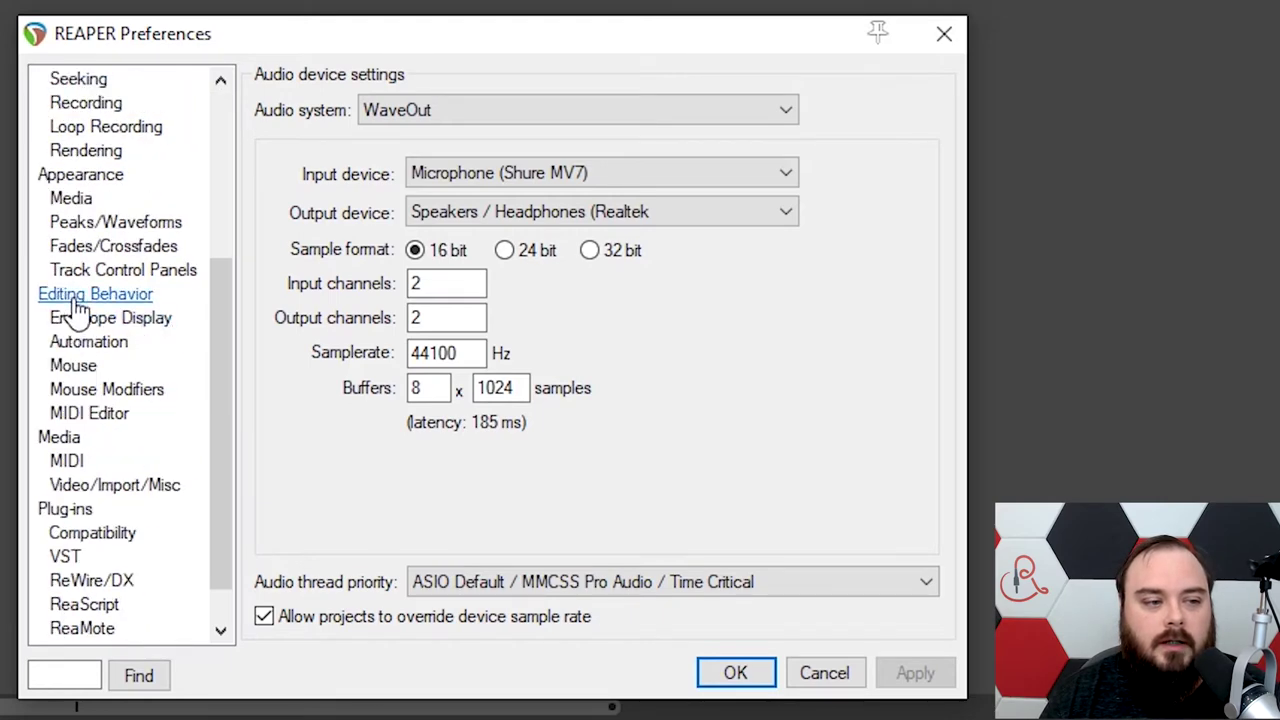
click(72, 365)
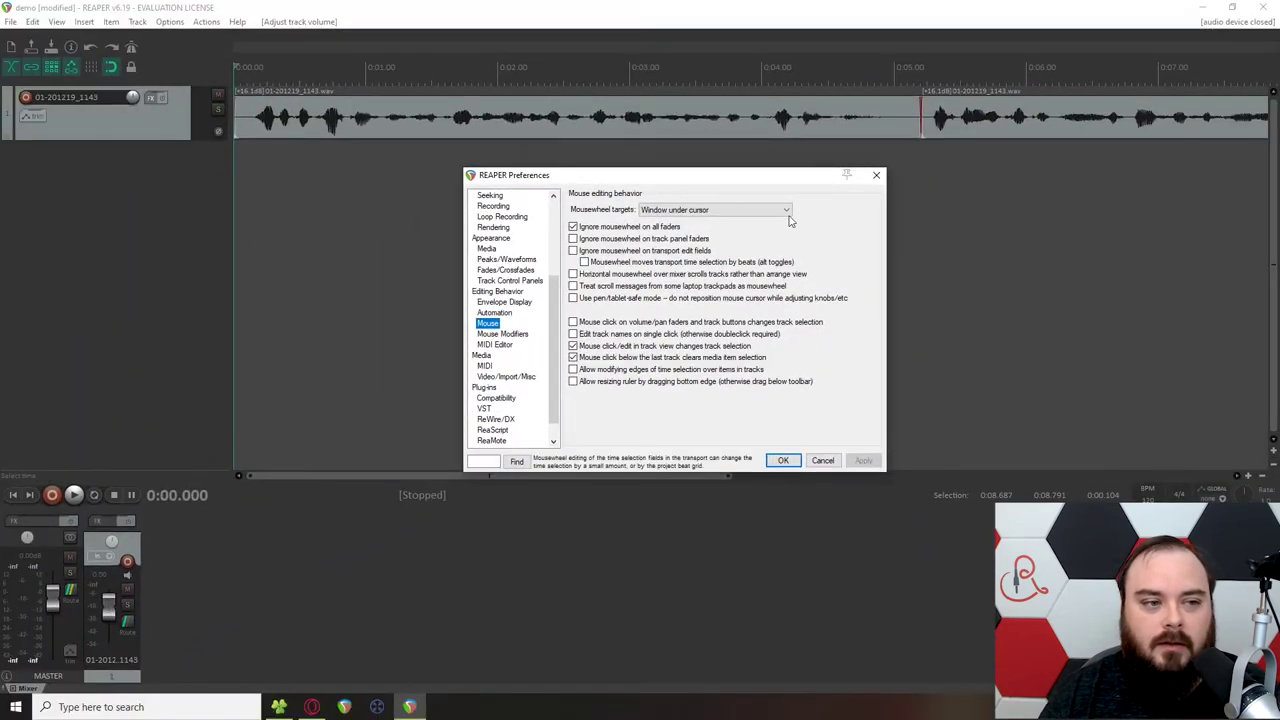
click(612, 226)
click(860, 460)
Test the mouse wheel on the track fader, then reset its volume to 0 dB.
mouse_move(112, 615)
scroll(112, 615, down, 4)
double_click(112, 617)
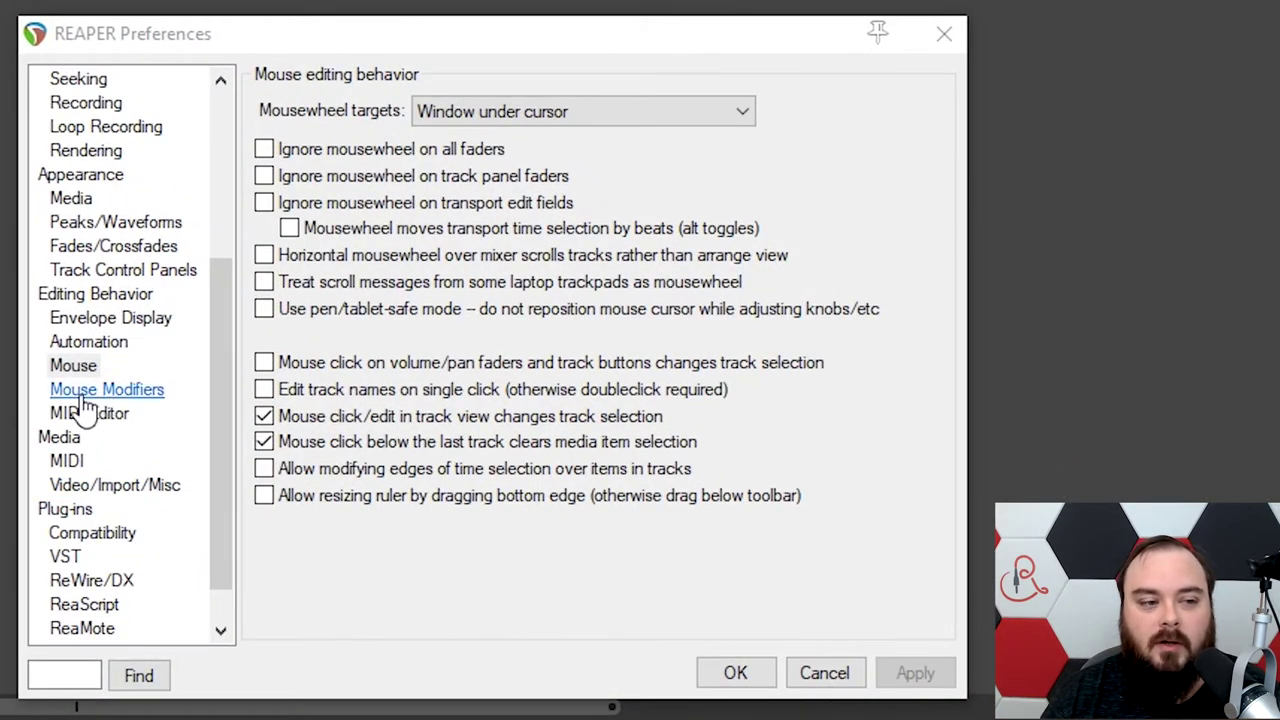
Show the Mouse Modifiers page, which opens on Media item left drag.
click(86, 393)
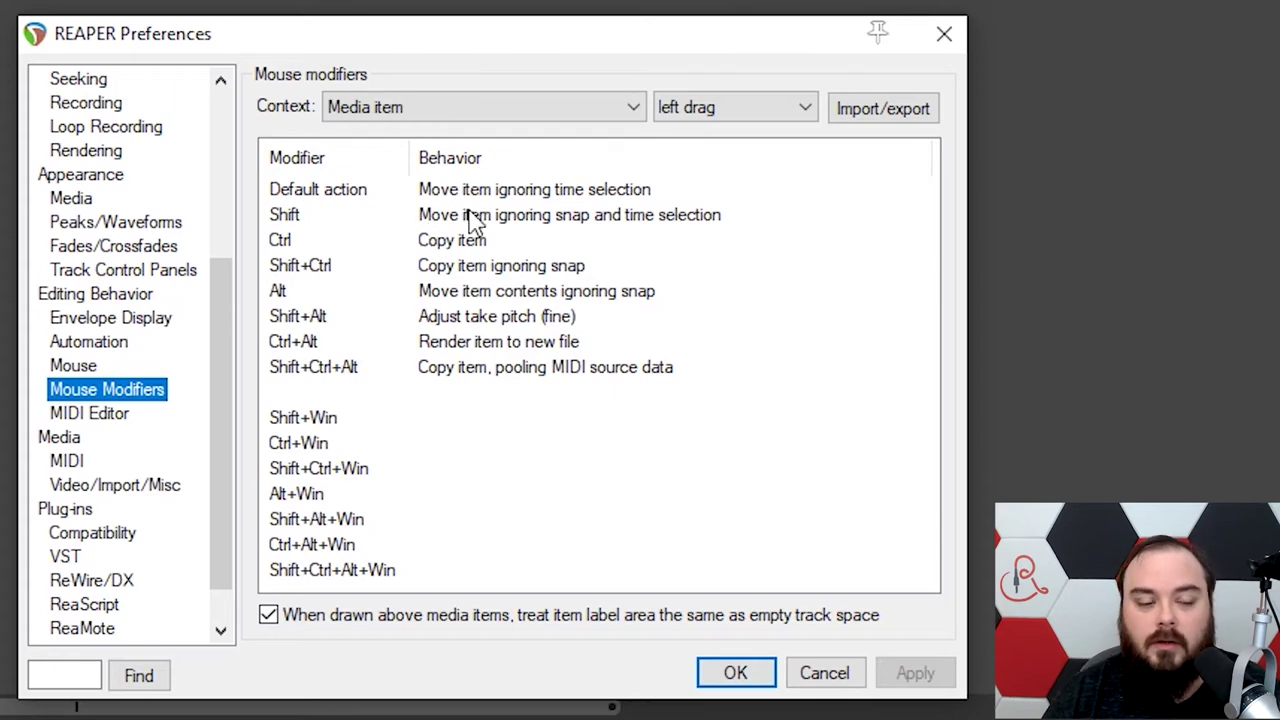
Set the Arrange view right-drag default action to Marquee select items and time.
click(457, 118)
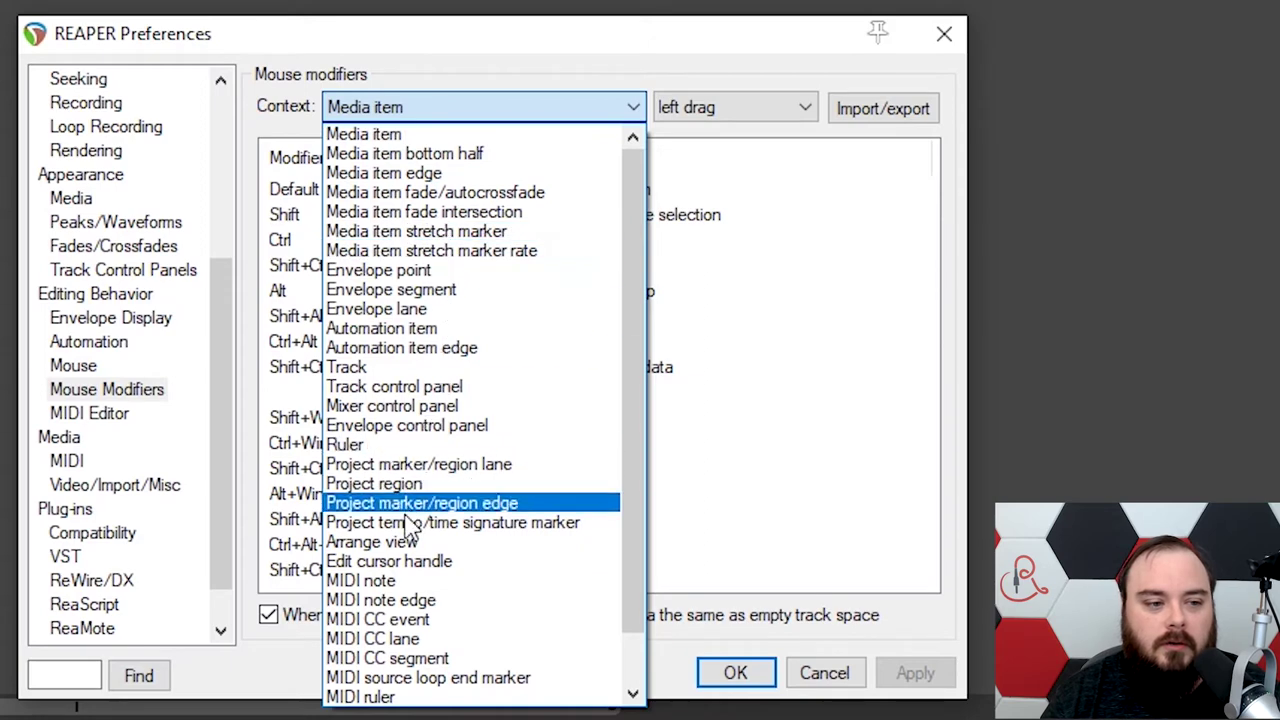
click(400, 543)
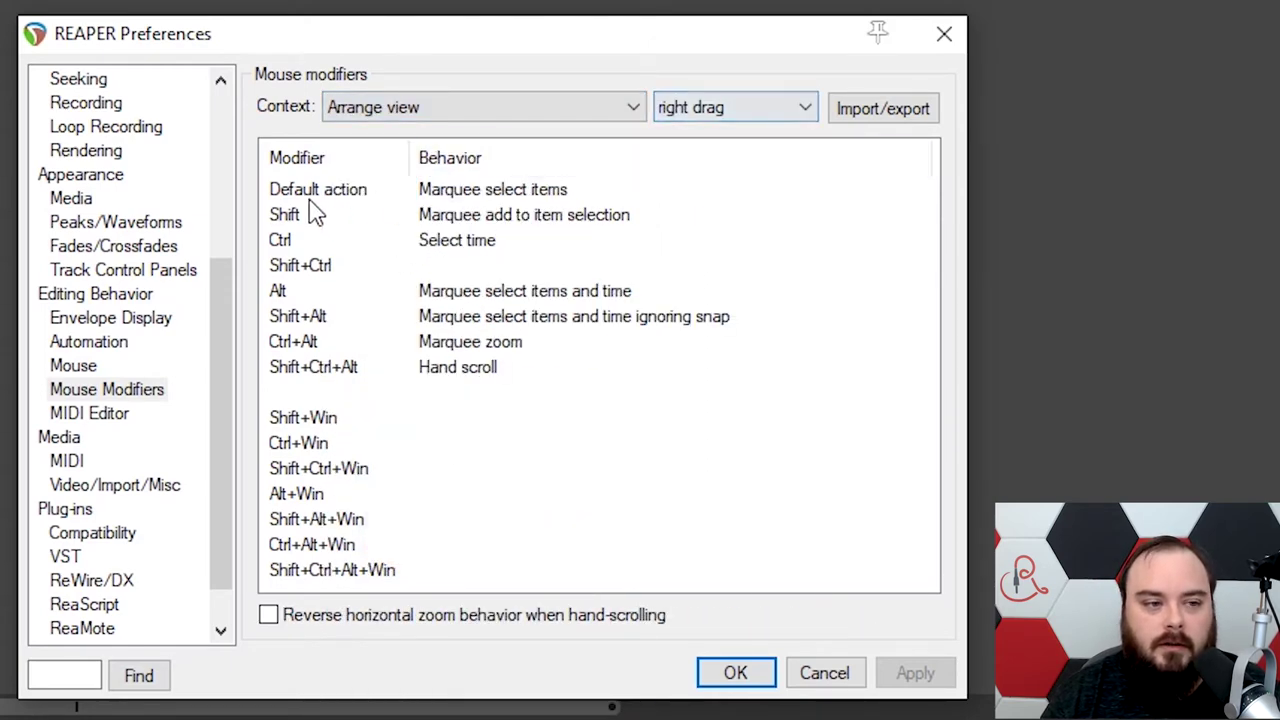
double_click(455, 197)
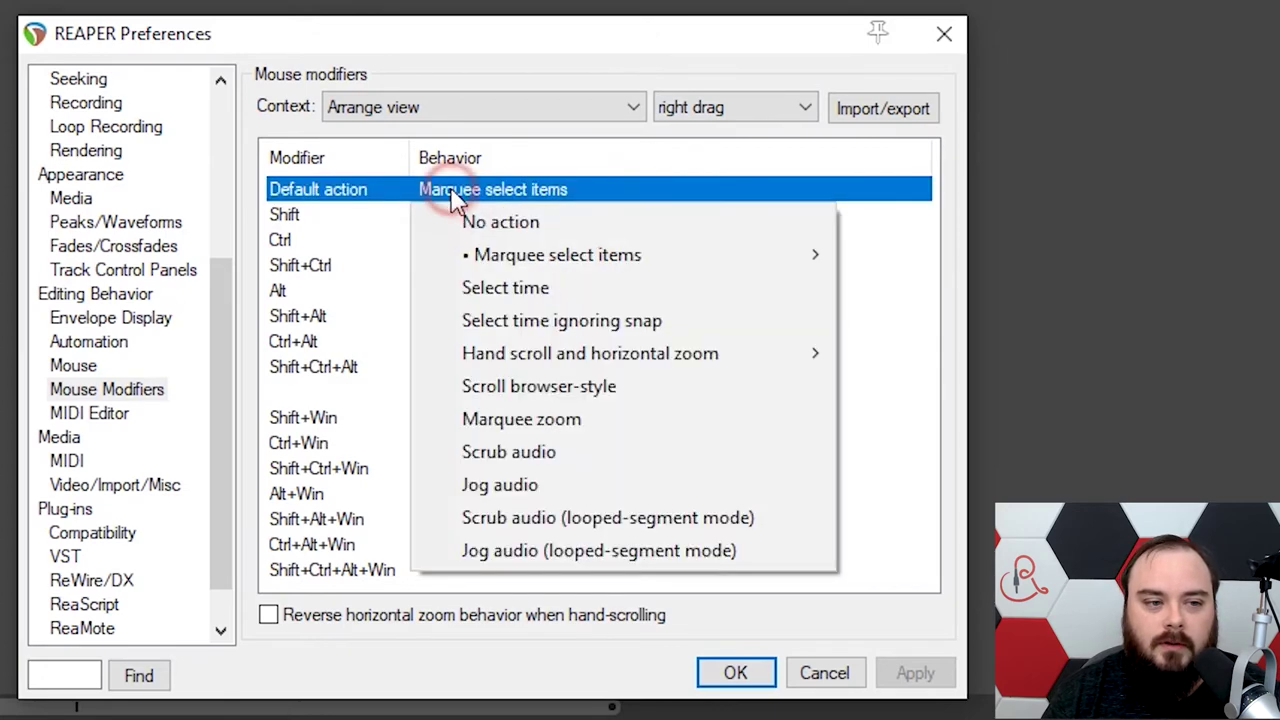
mouse_move(550, 272)
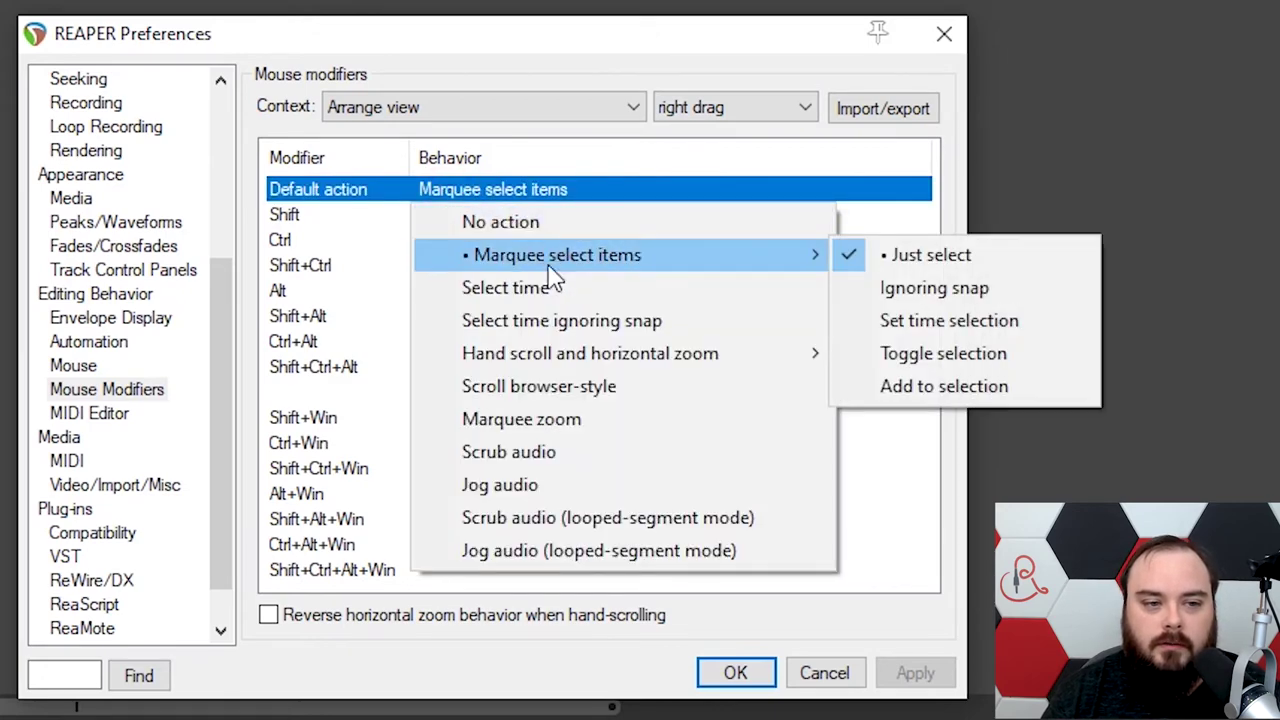
click(963, 322)
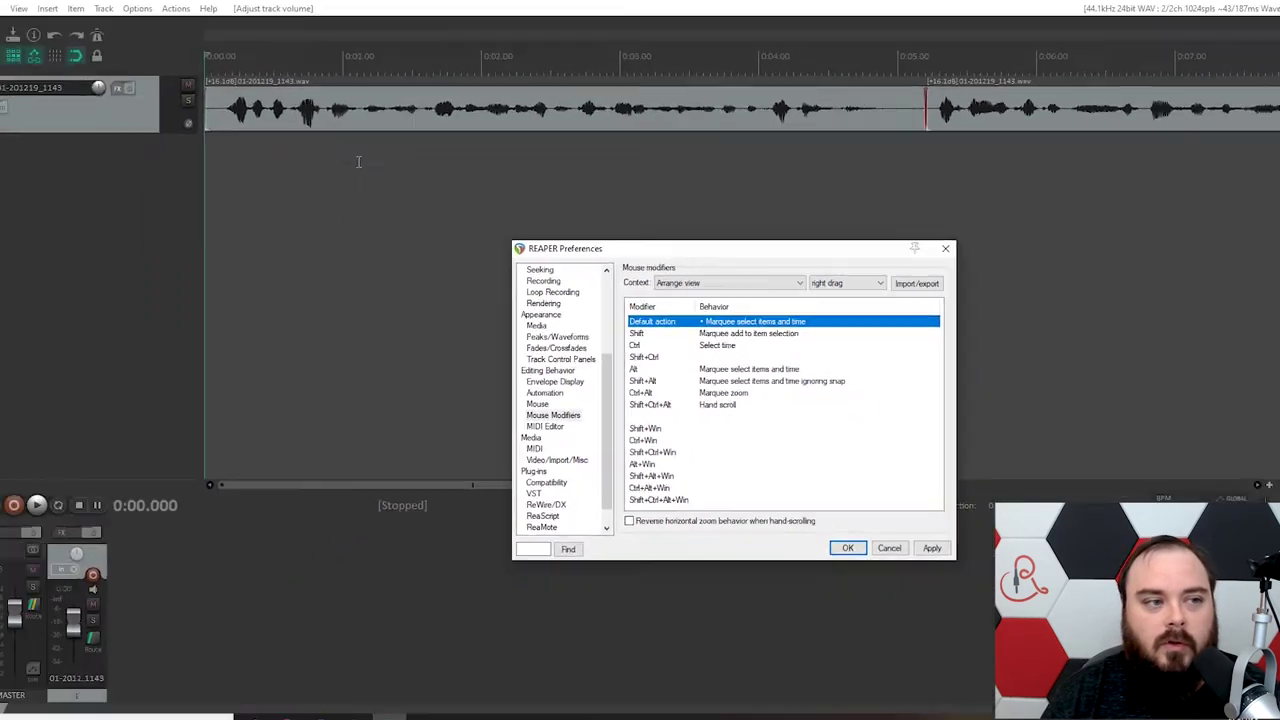
Apply the right-drag change and test marquee selection and a time selection on the audio items.
drag(357, 159, 1075, 99)
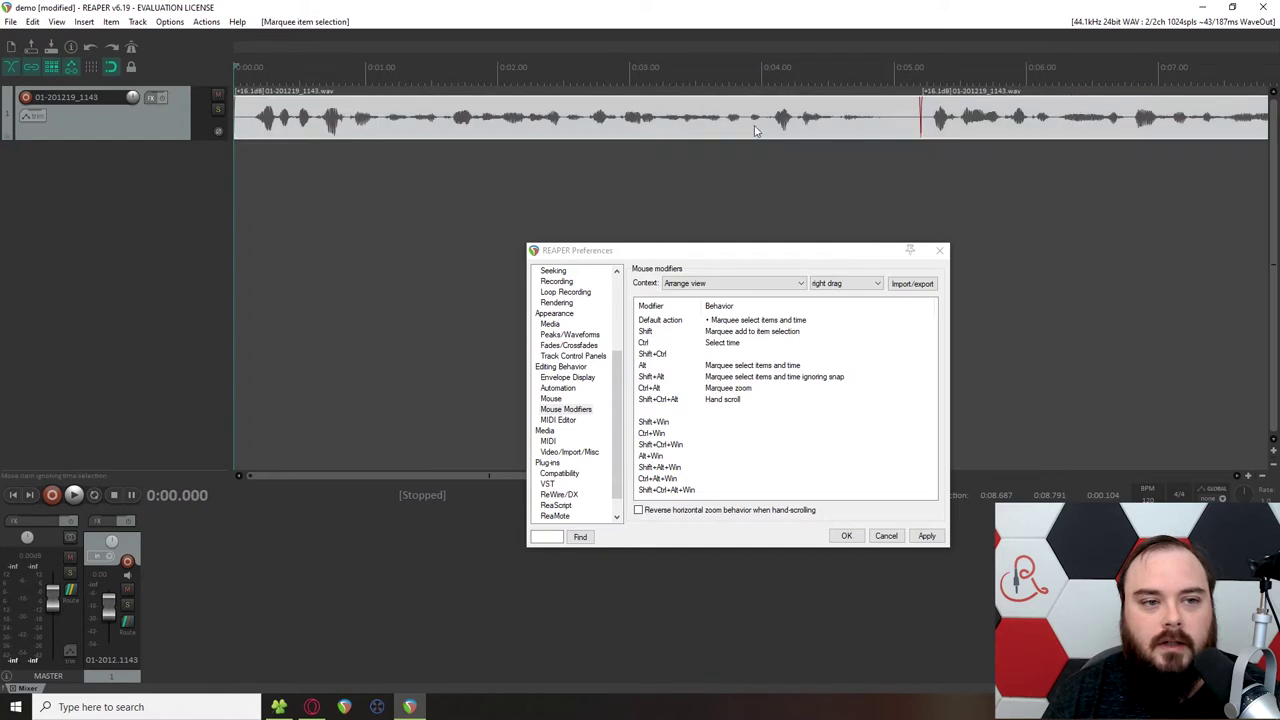
scroll(755, 130, down, 5)
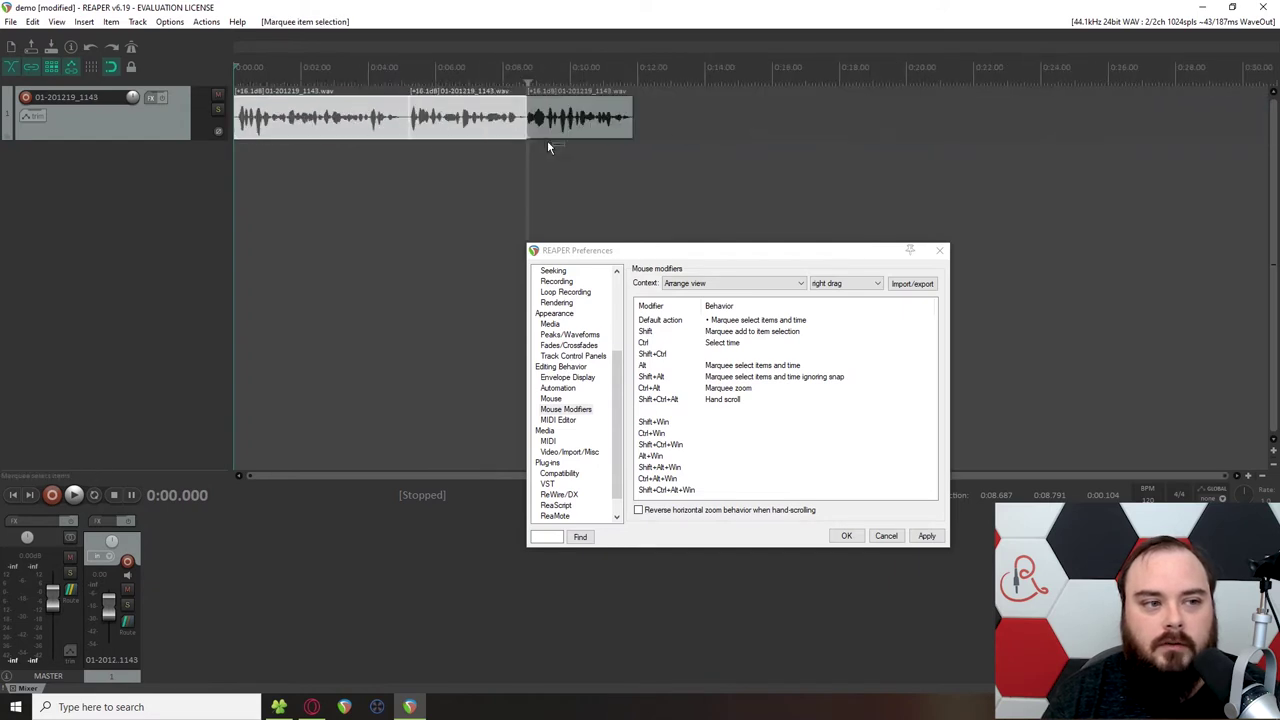
drag(539, 145, 515, 131)
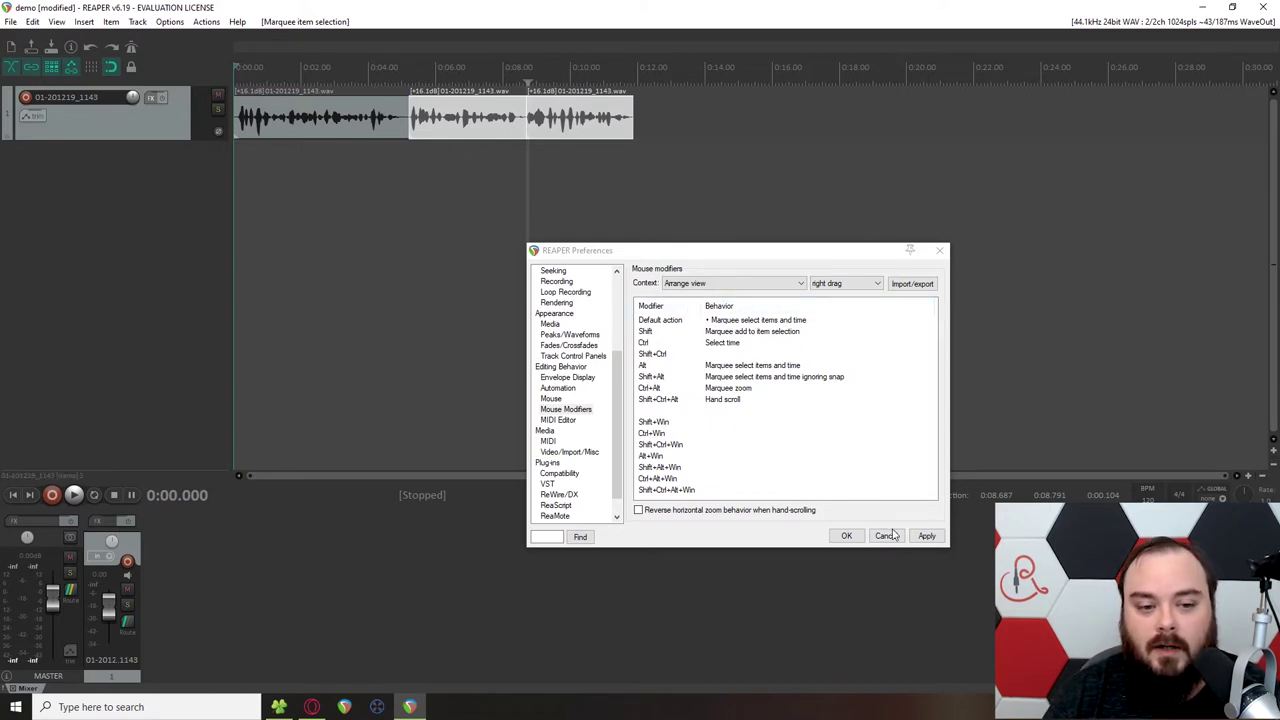
click(925, 536)
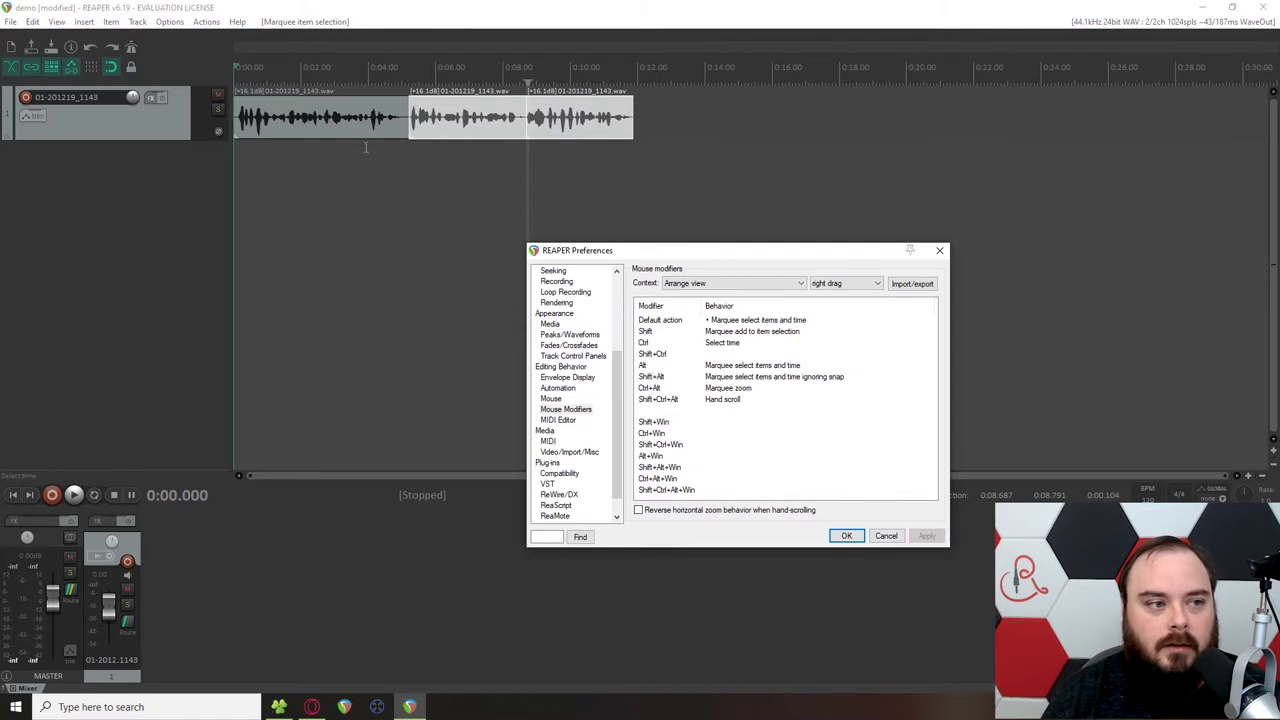
drag(360, 138, 475, 140)
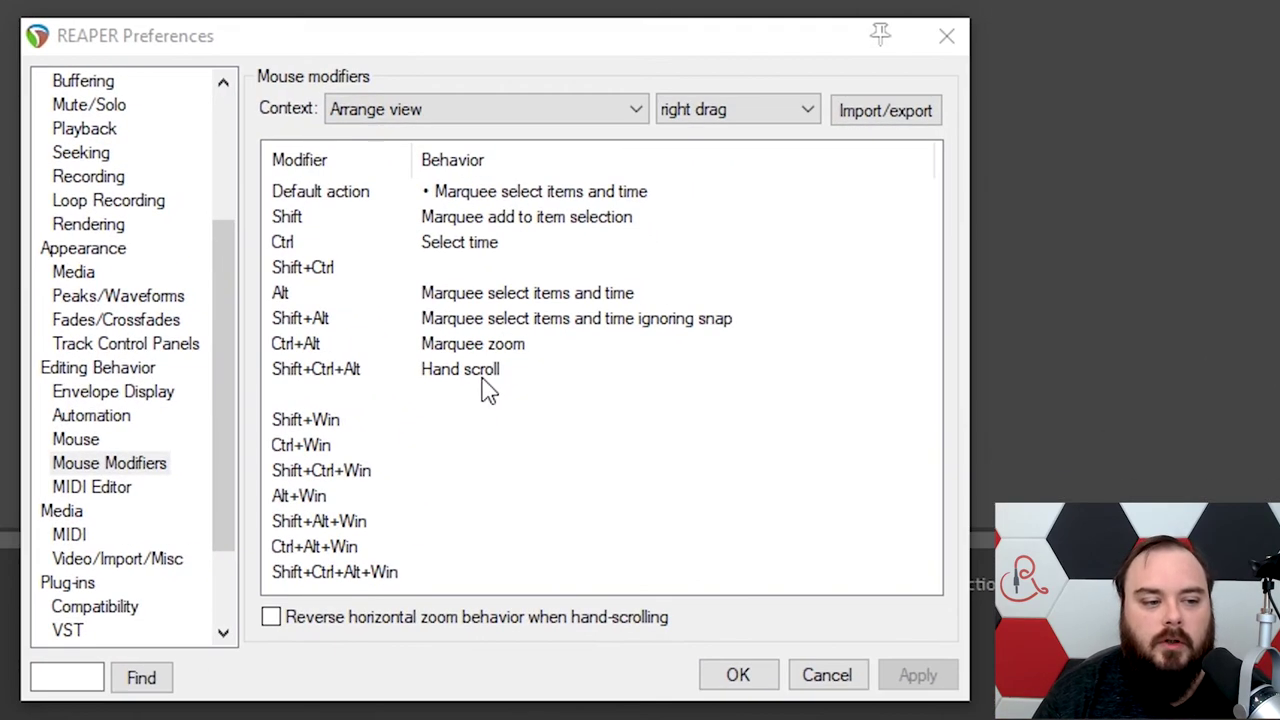
Tick 'Copy imported media to project media directory' on the Media page.
click(61, 511)
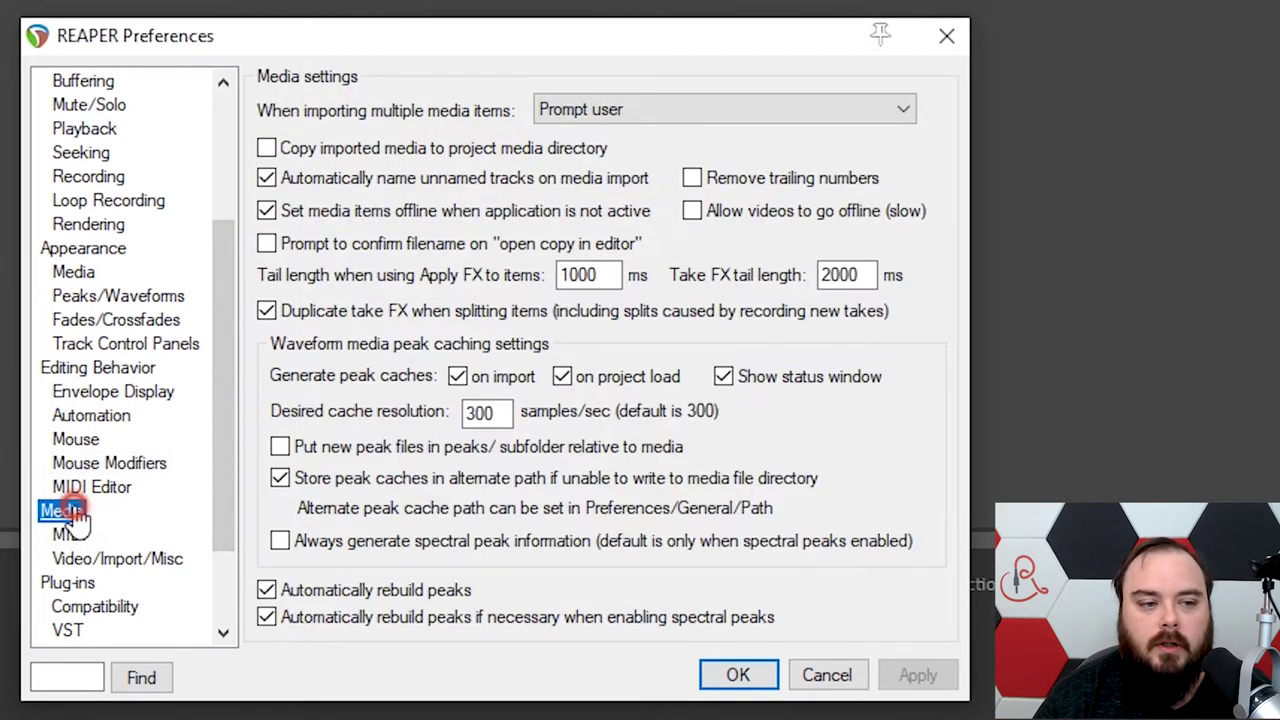
click(320, 152)
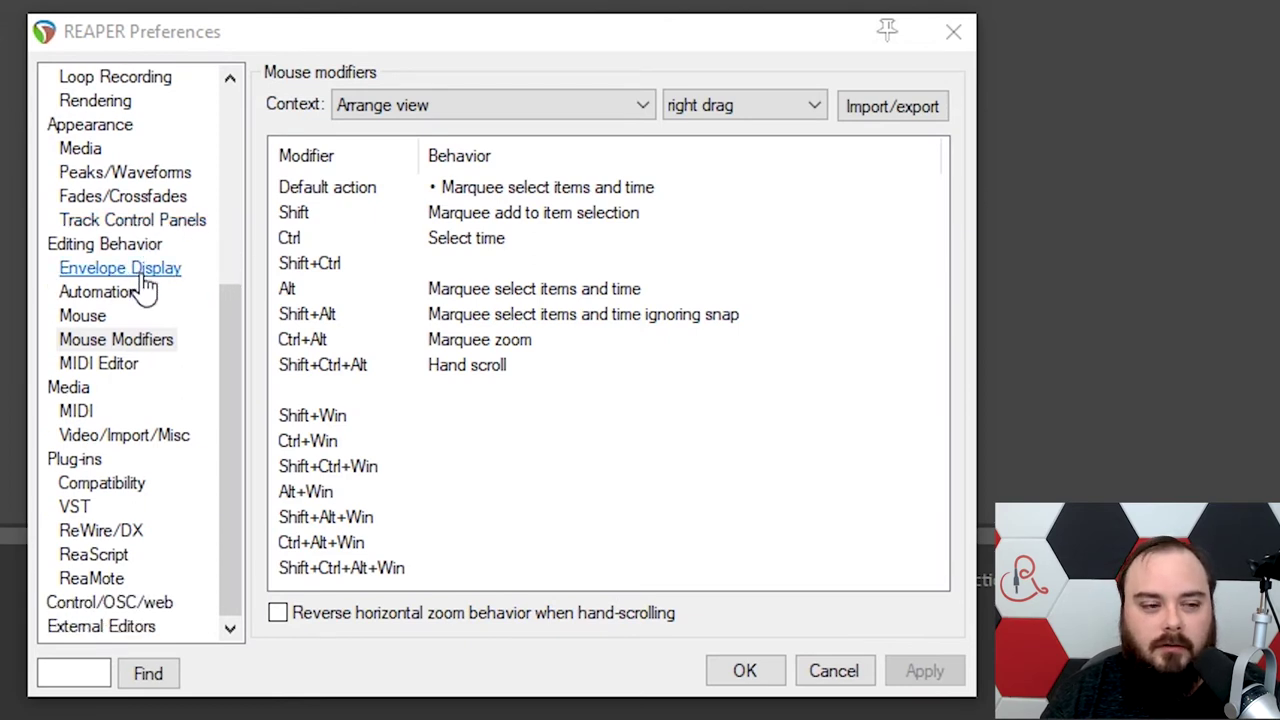
click(76, 508)
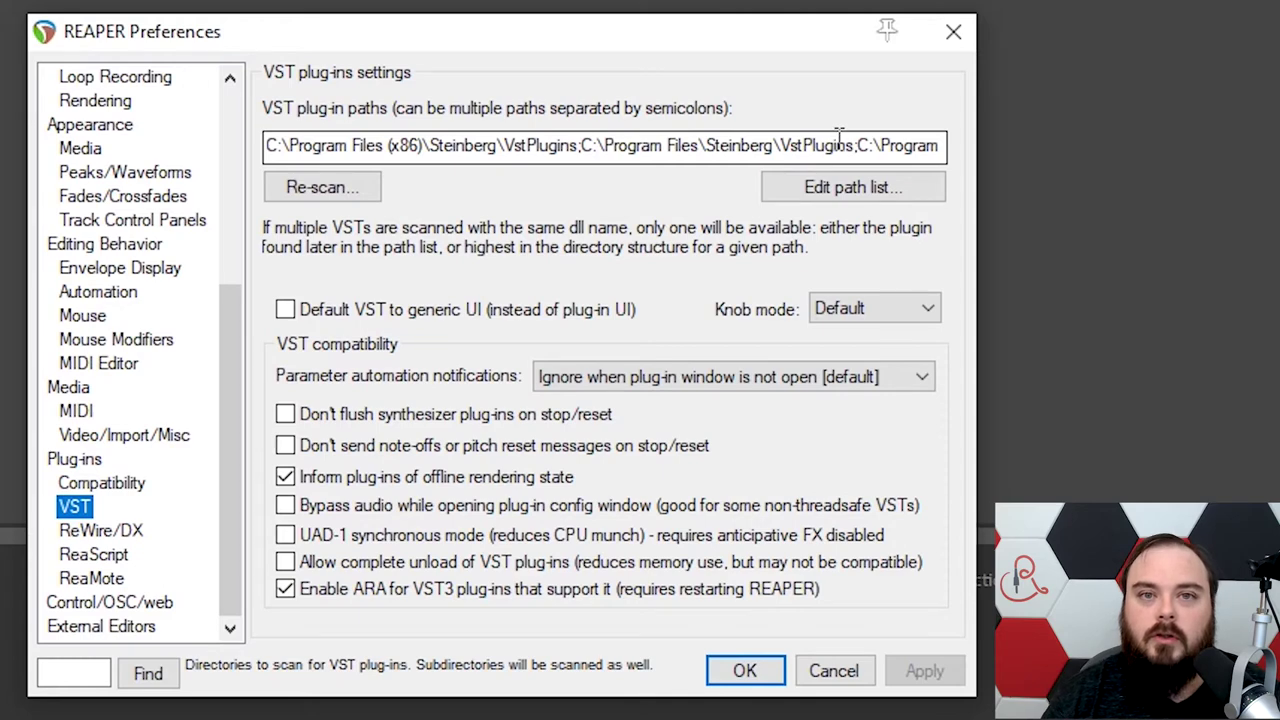
click(813, 184)
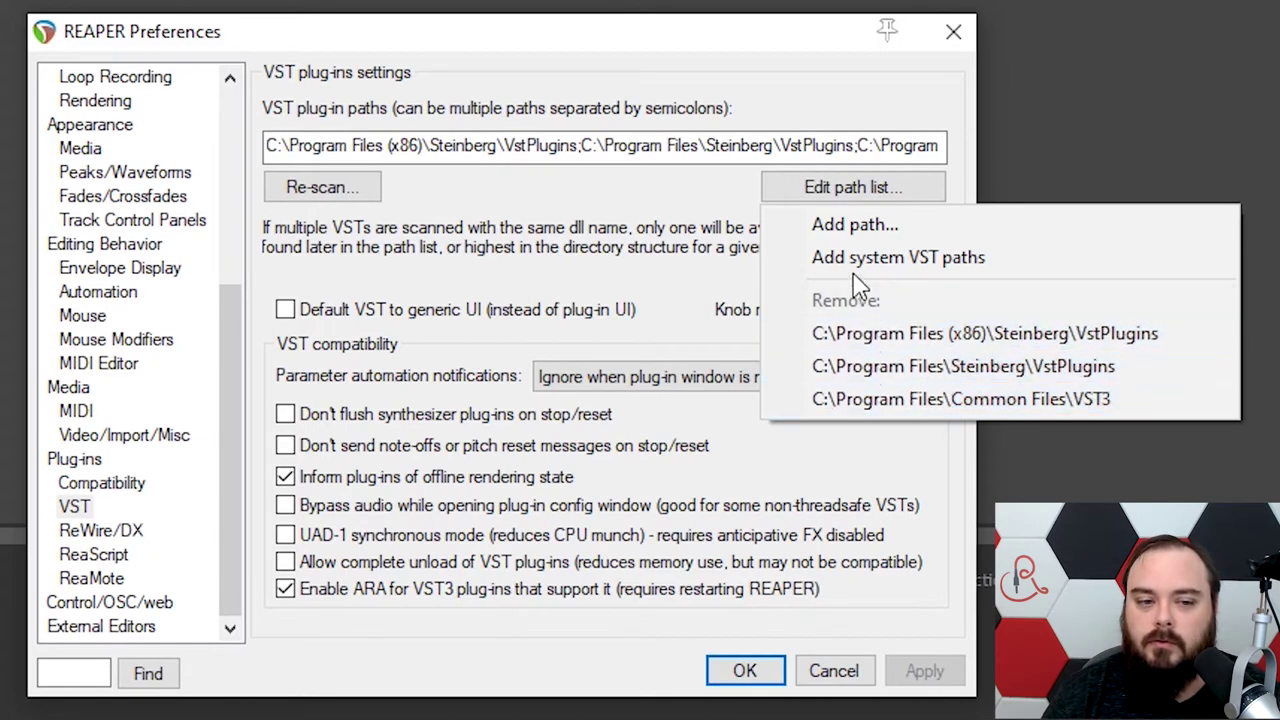
click(838, 226)
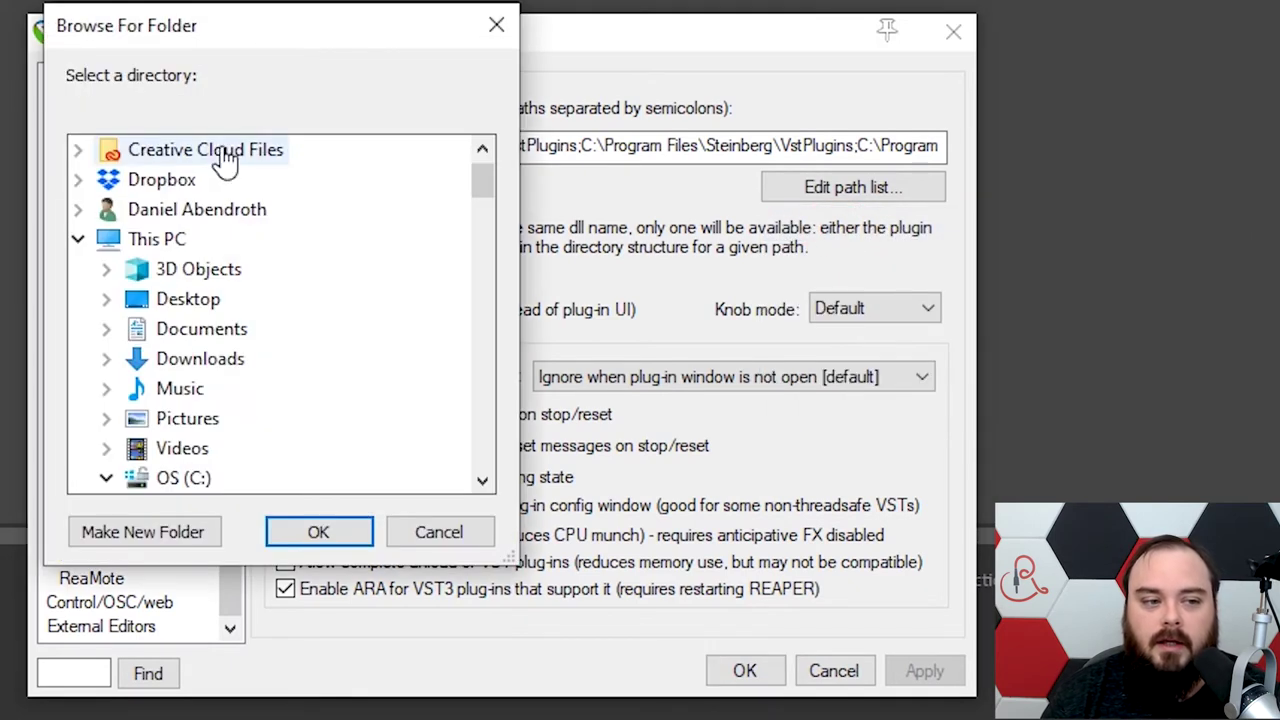
click(437, 545)
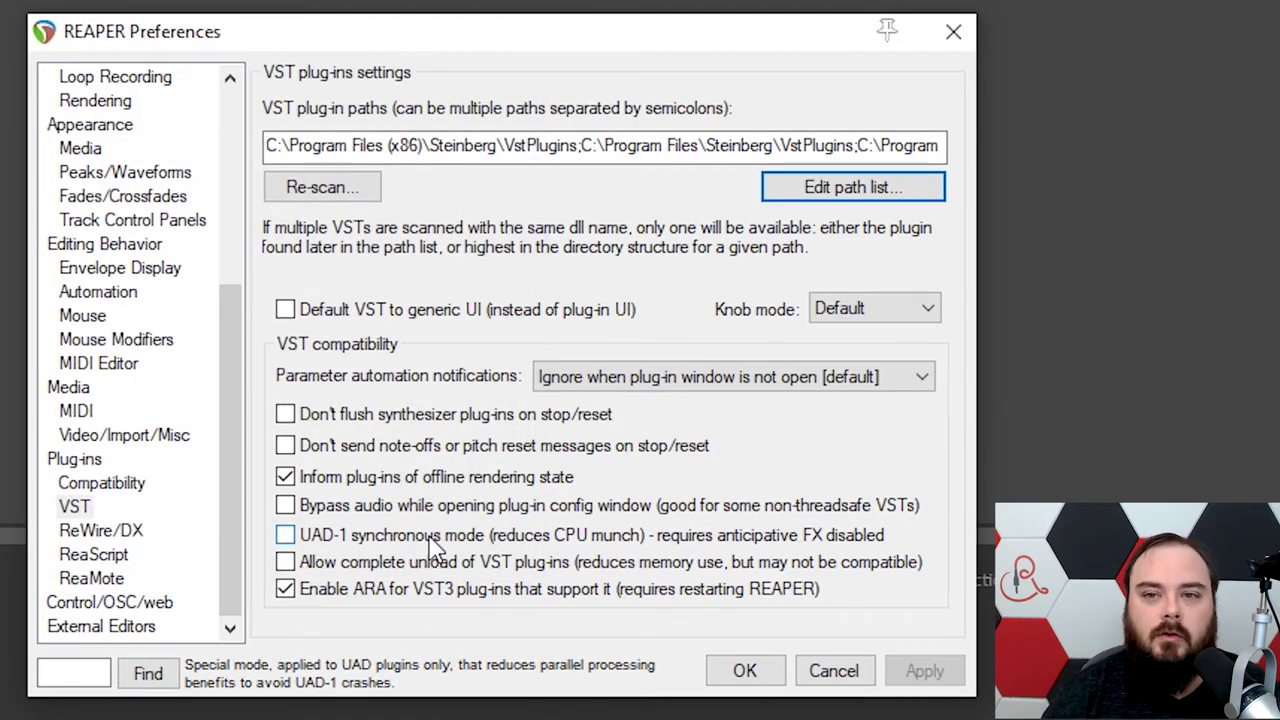
Re-scan the VST paths for new or modified plug-ins.
click(309, 195)
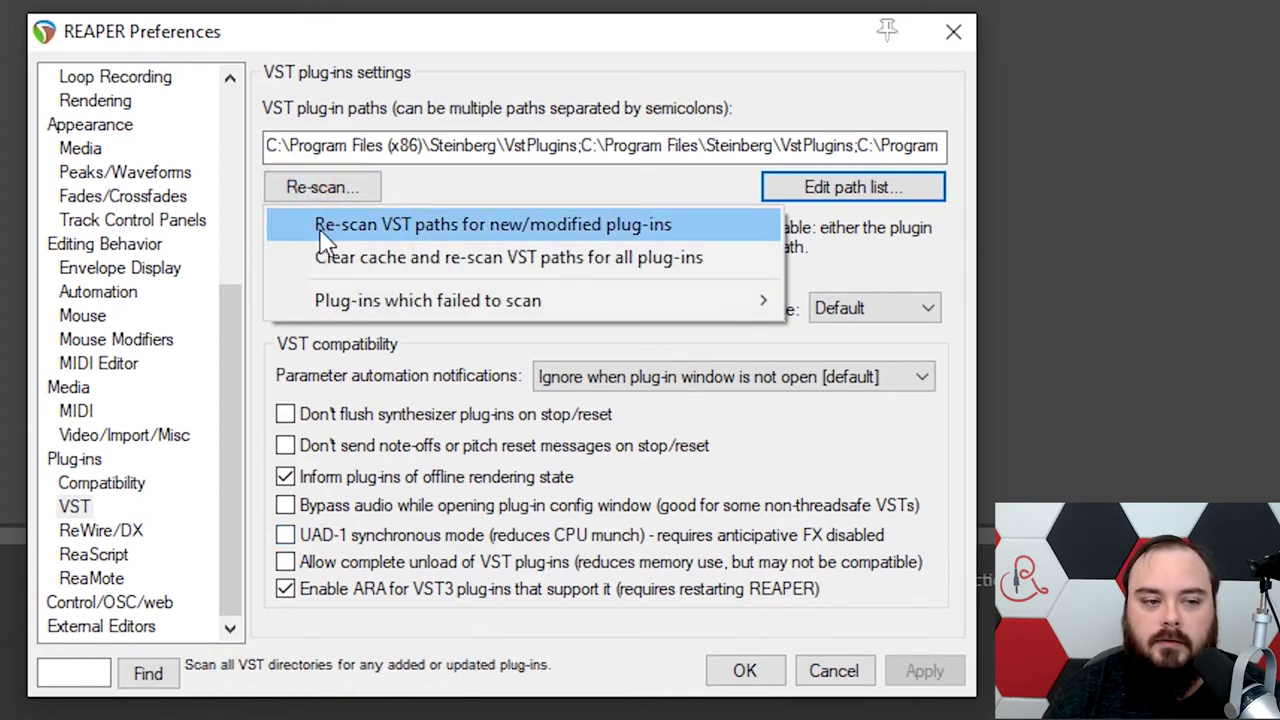
click(322, 232)
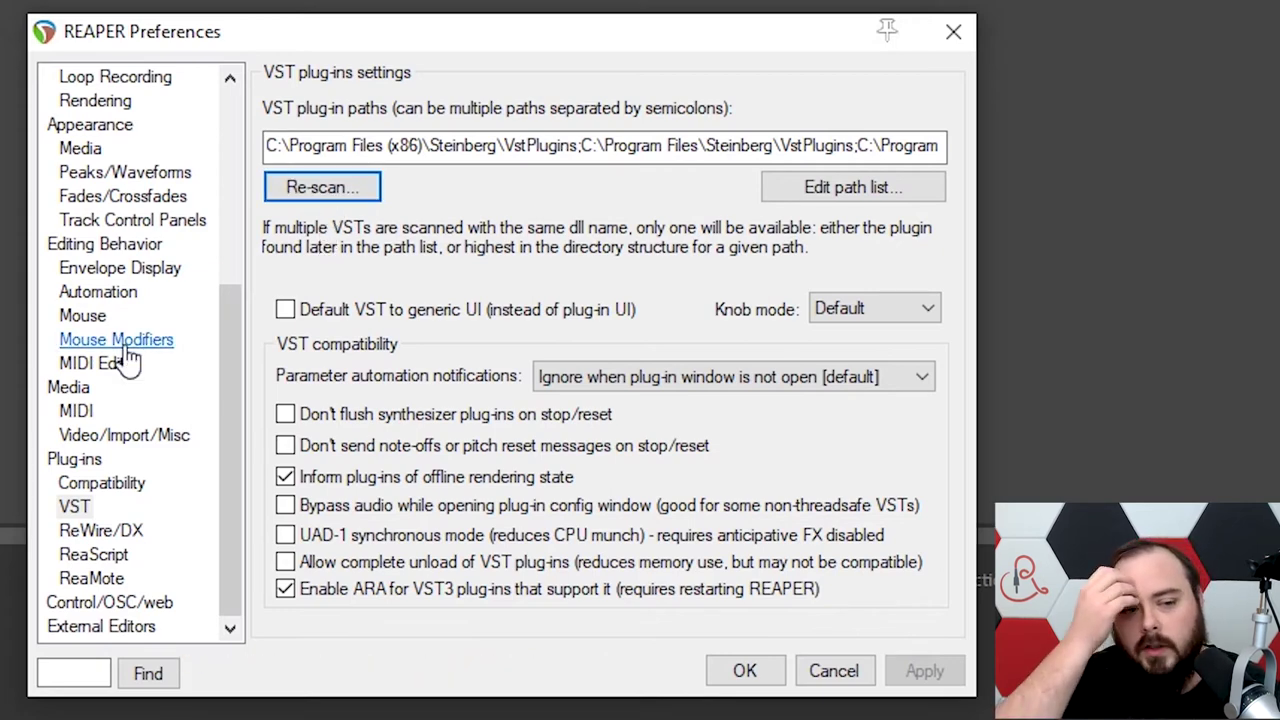
scroll(120, 330, up, 5)
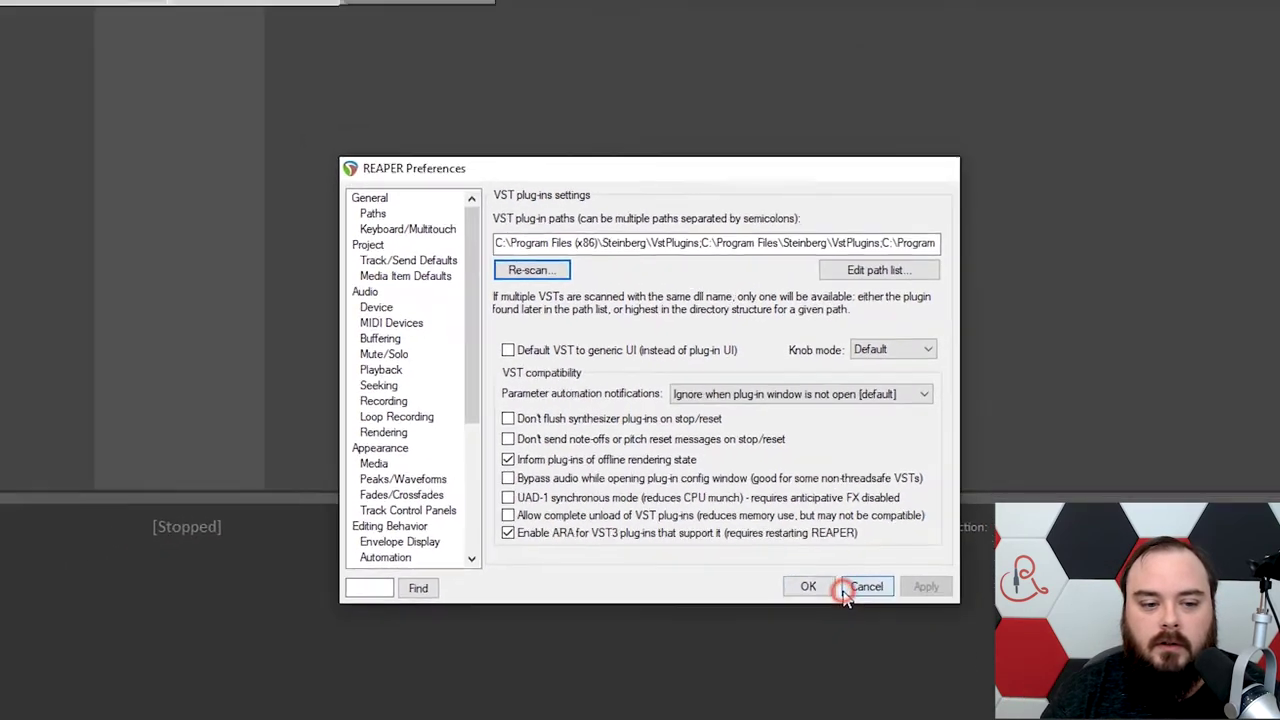
Close Preferences and reopen the audio device settings from the status text.
click(845, 588)
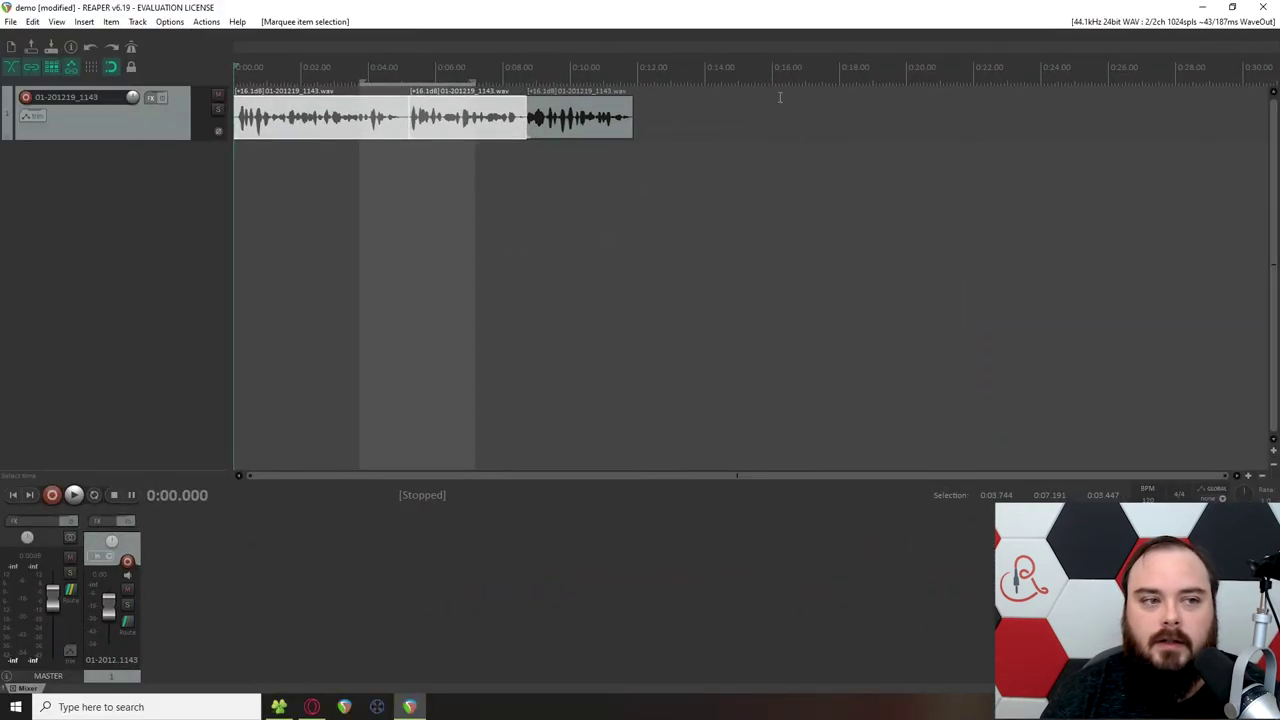
click(1164, 23)
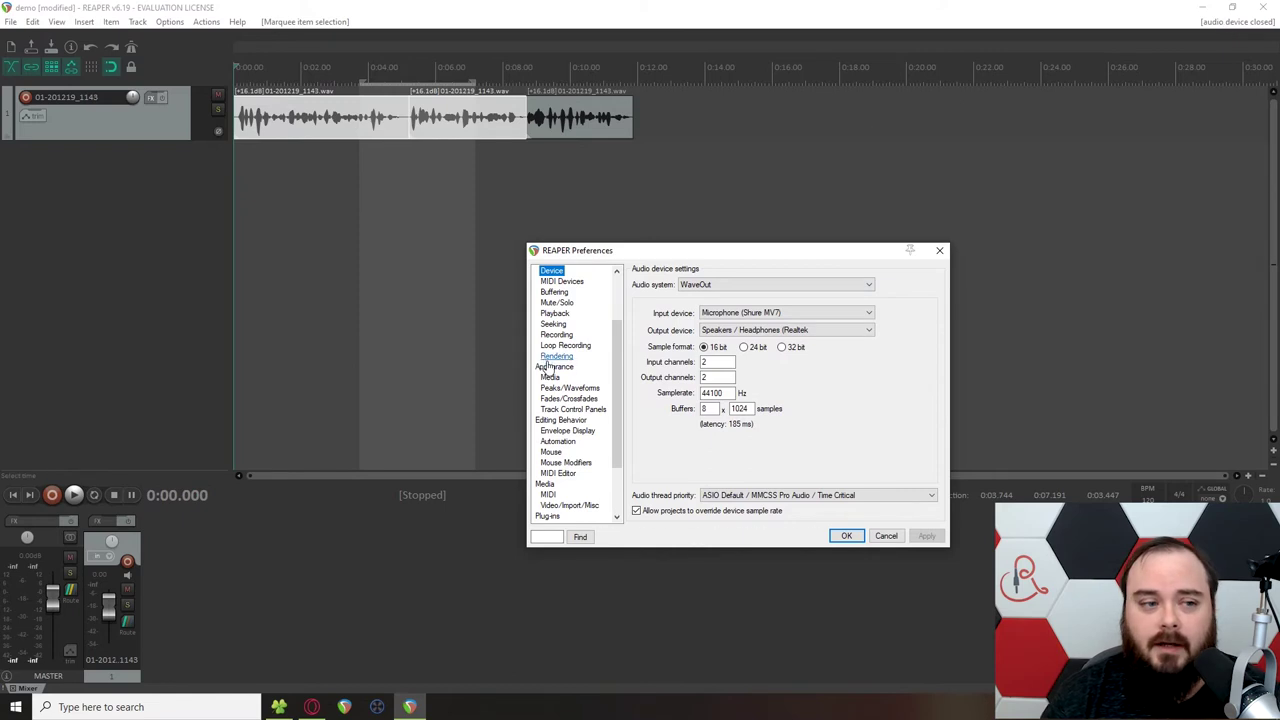
scroll(552, 372, up, 3)
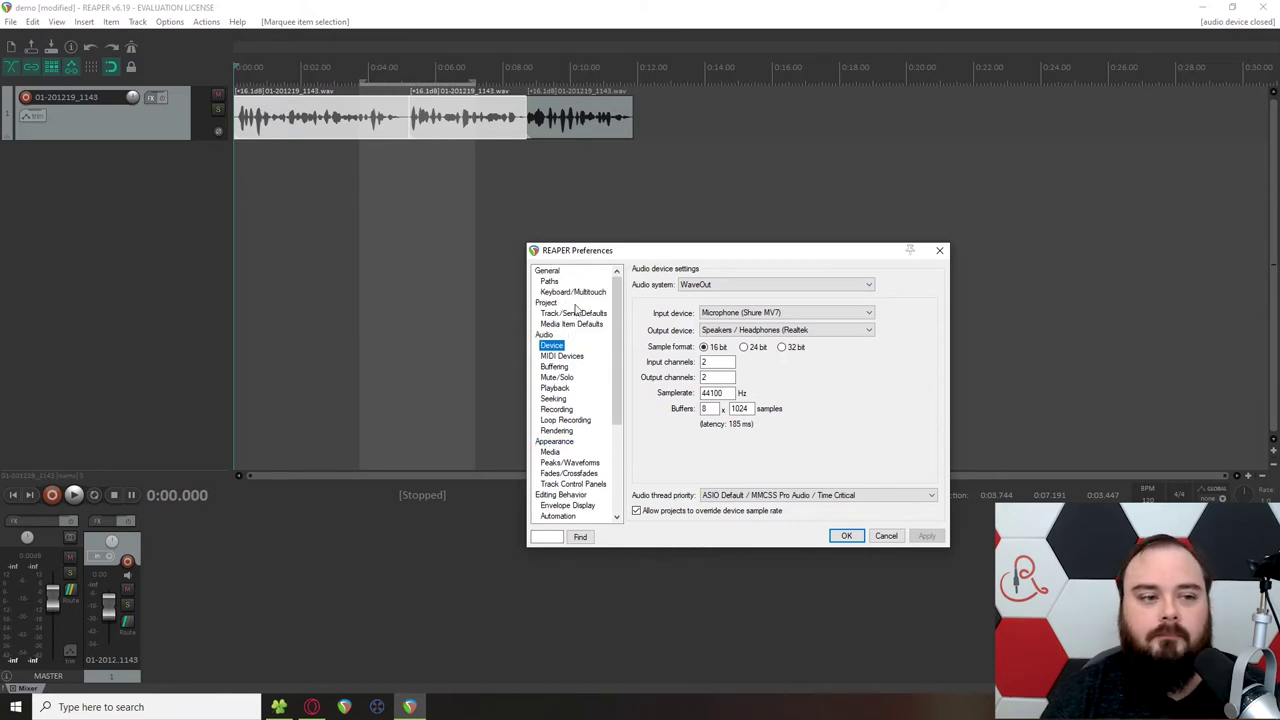
Step through the Buffering, Seeking and Rendering preference pages.
click(554, 367)
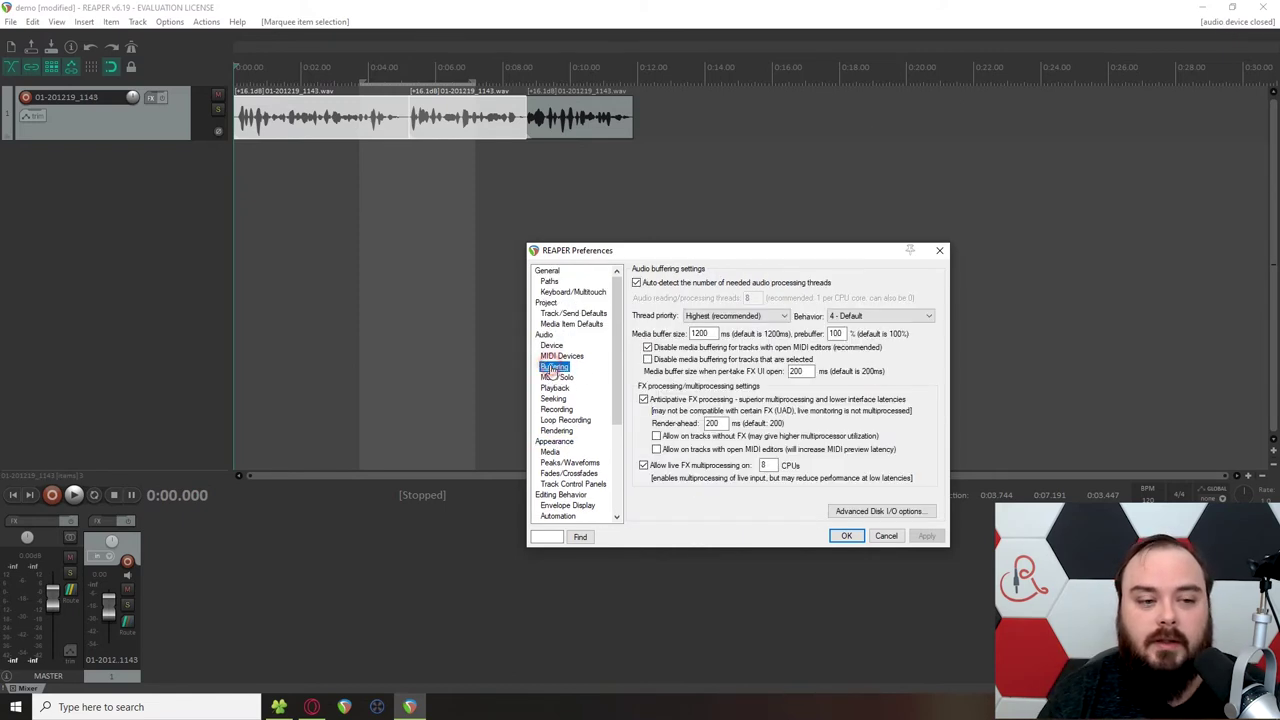
click(553, 398)
click(556, 430)
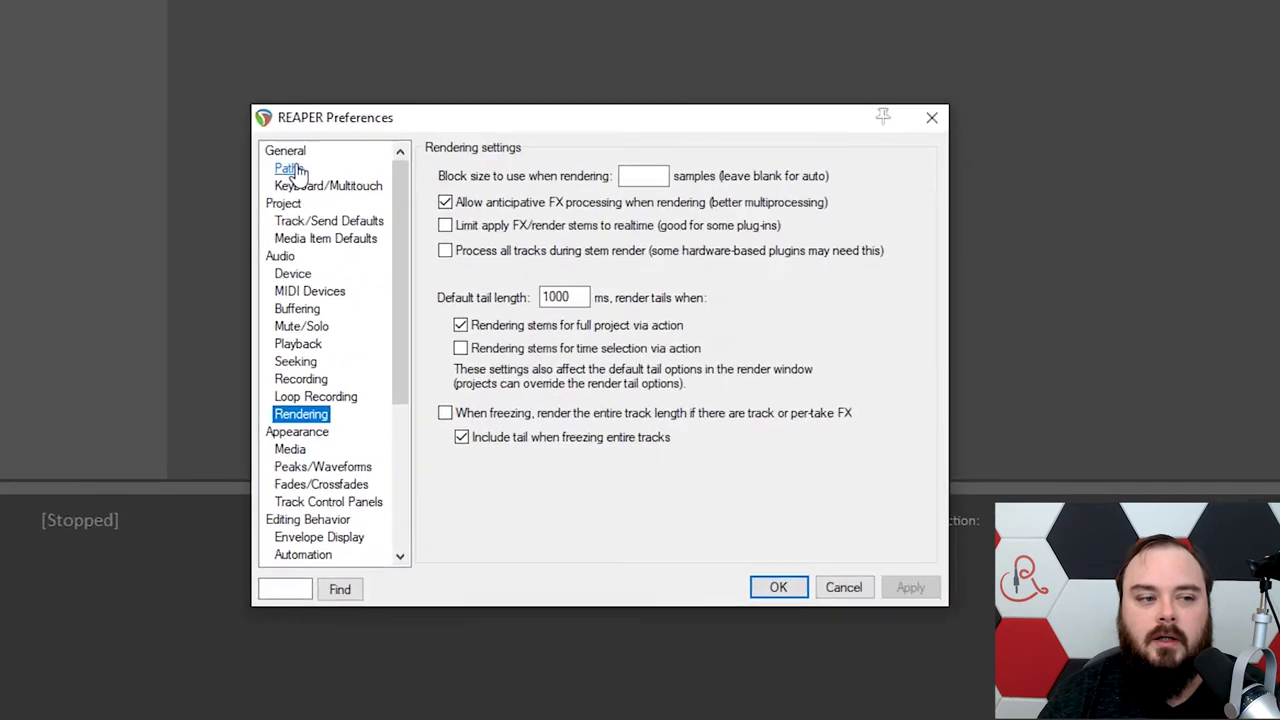
Review the General page's configuration export and import options, cancelling both without saving or importing.
click(547, 270)
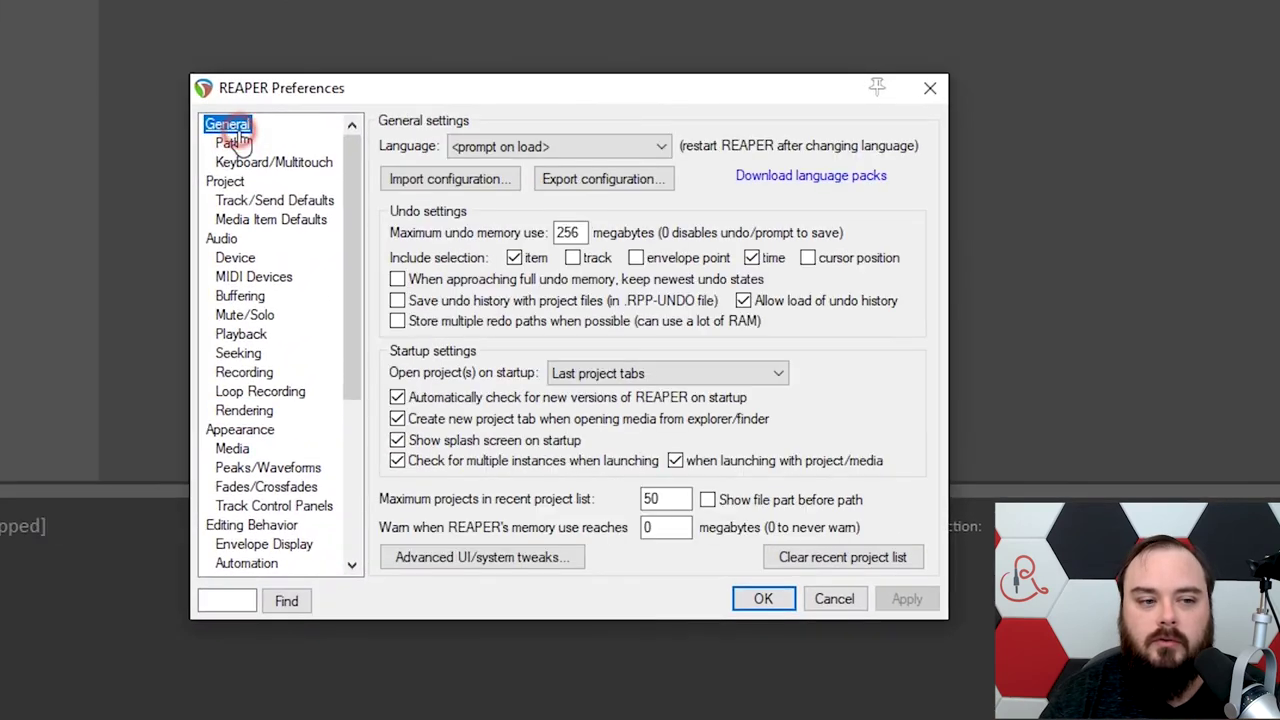
click(604, 179)
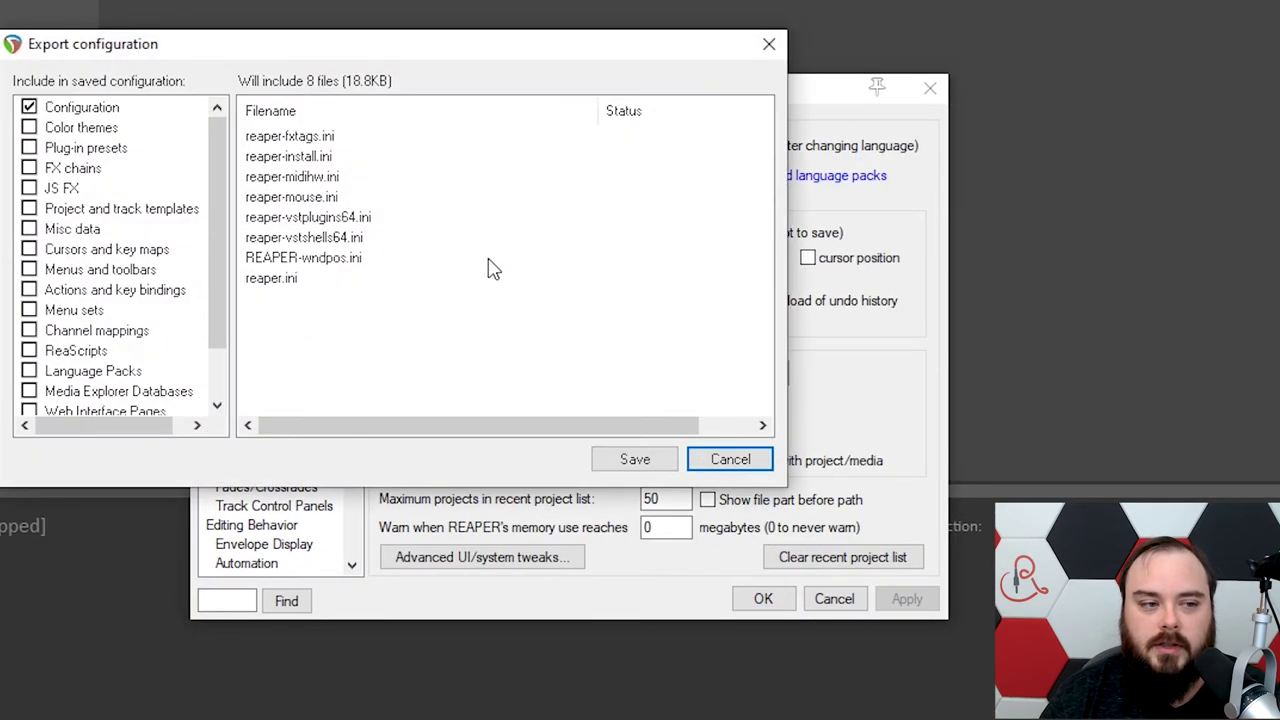
scroll(124, 168, down, 1)
scroll(126, 171, up, 1)
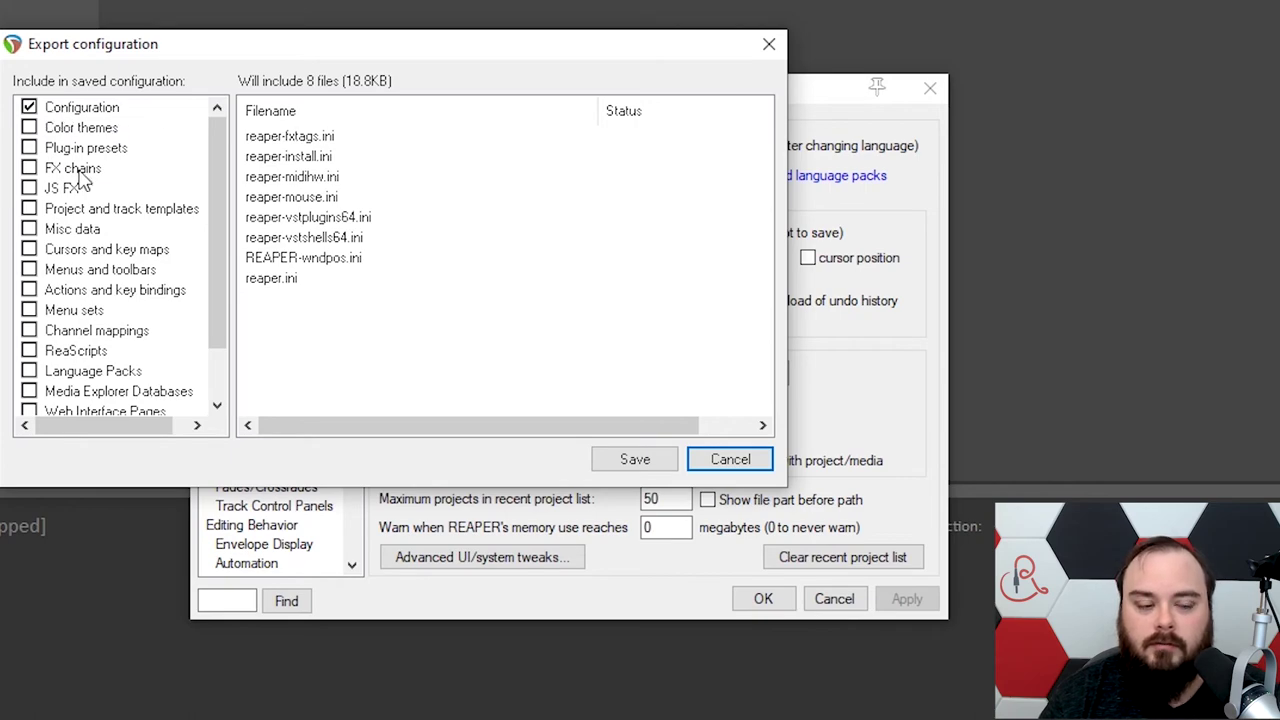
click(716, 458)
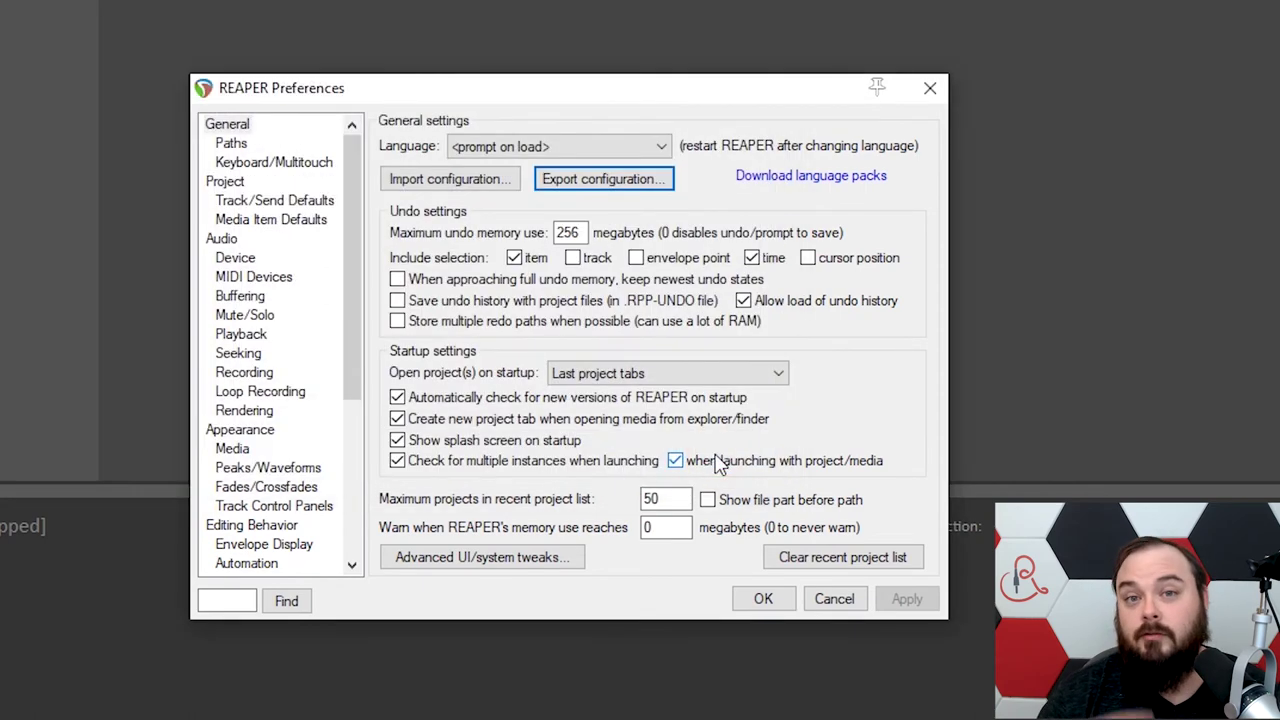
click(482, 186)
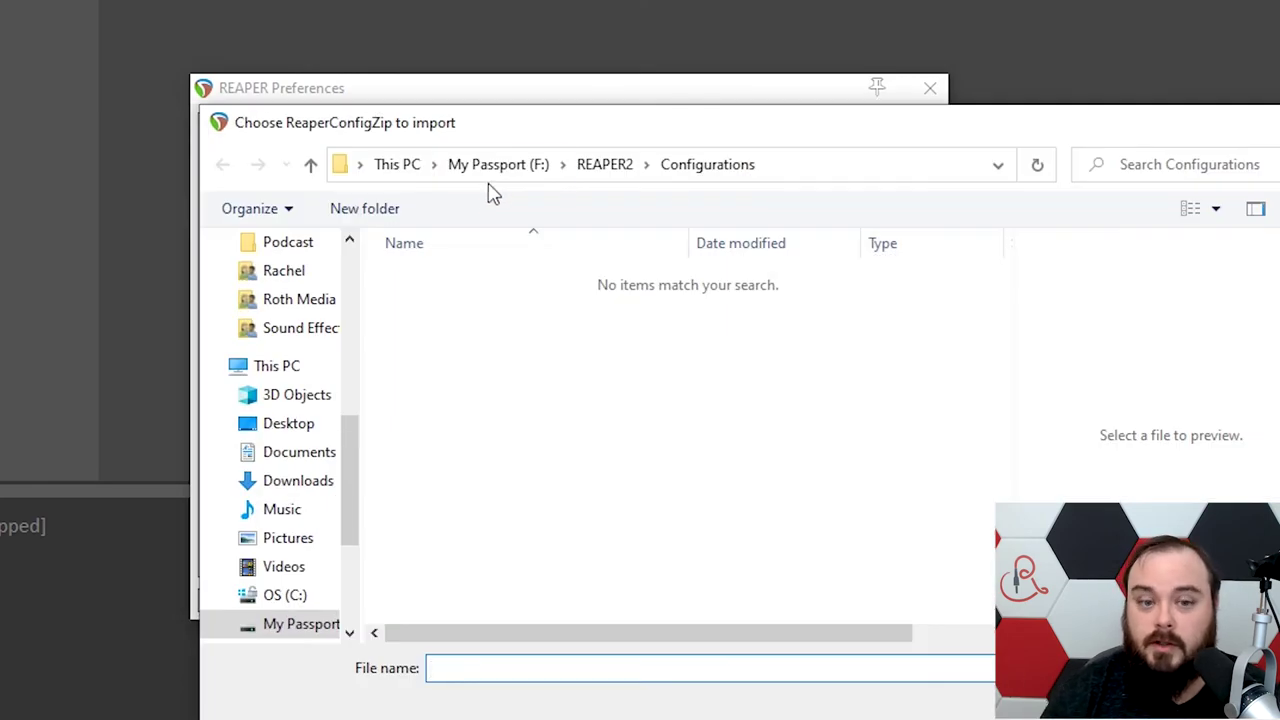
key(Escape)
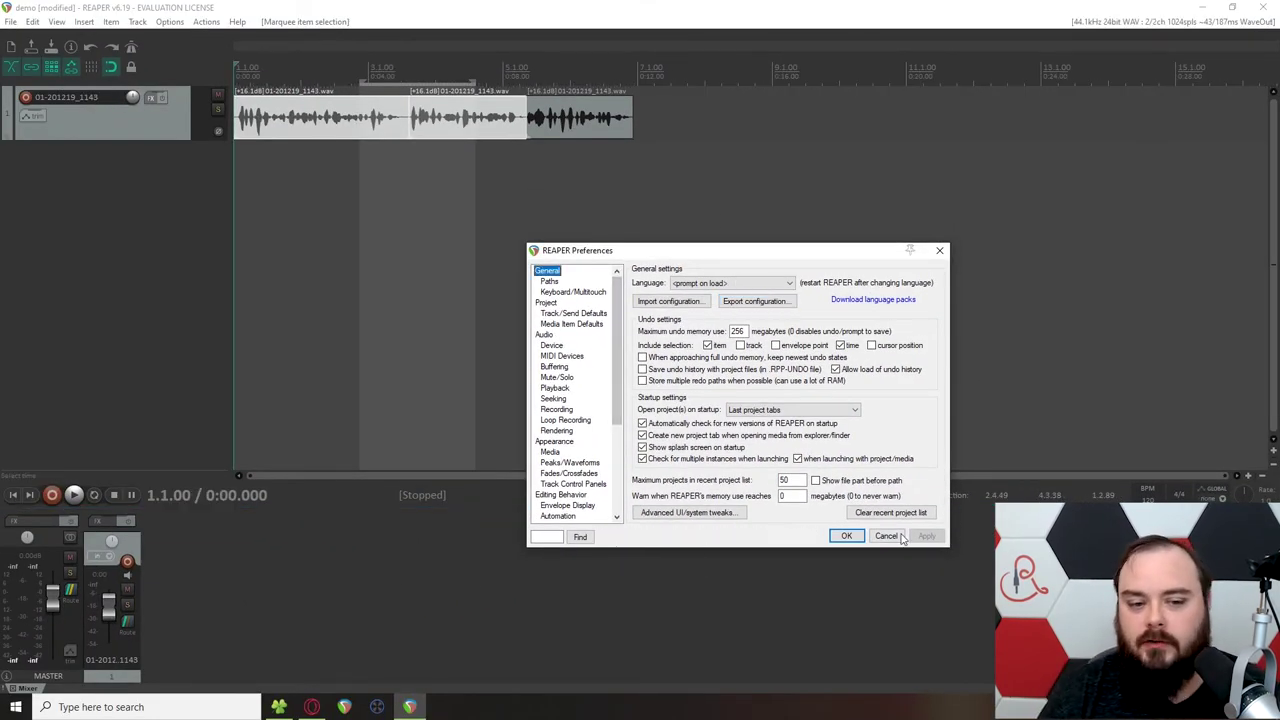
Close Preferences with OK and switch the timeline ruler to Minutes:Seconds.
click(846, 536)
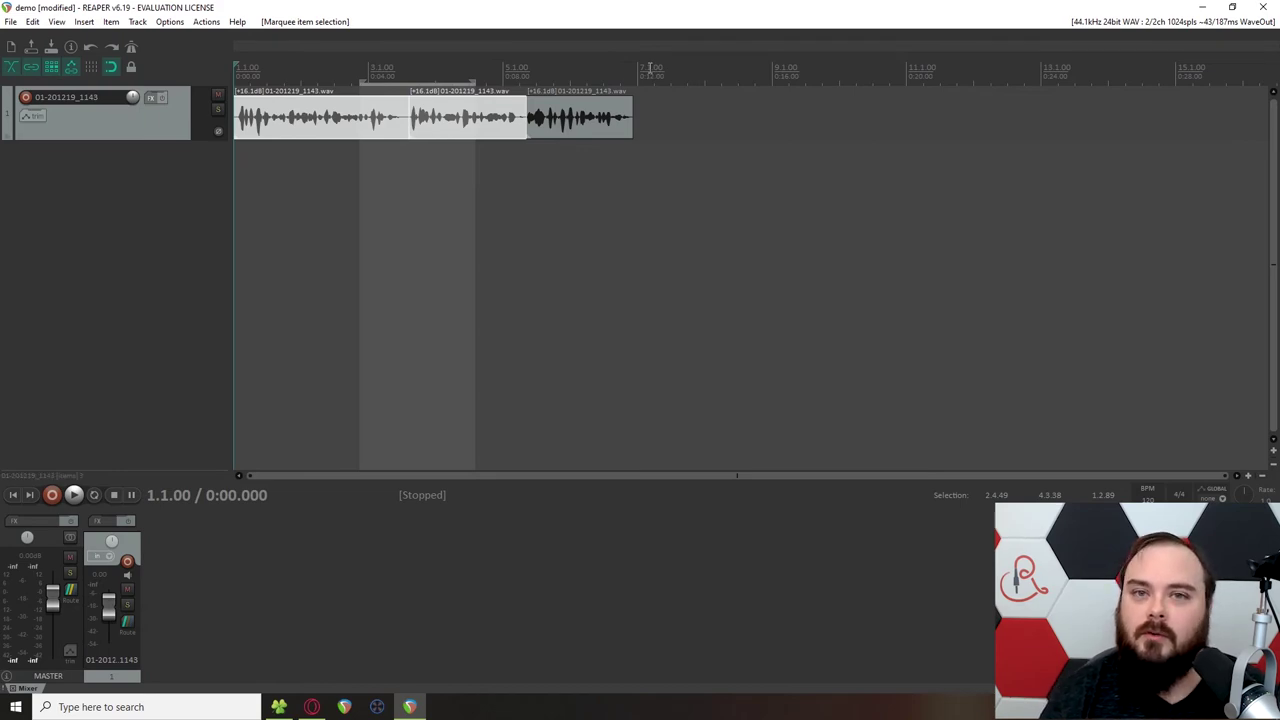
right_click(734, 75)
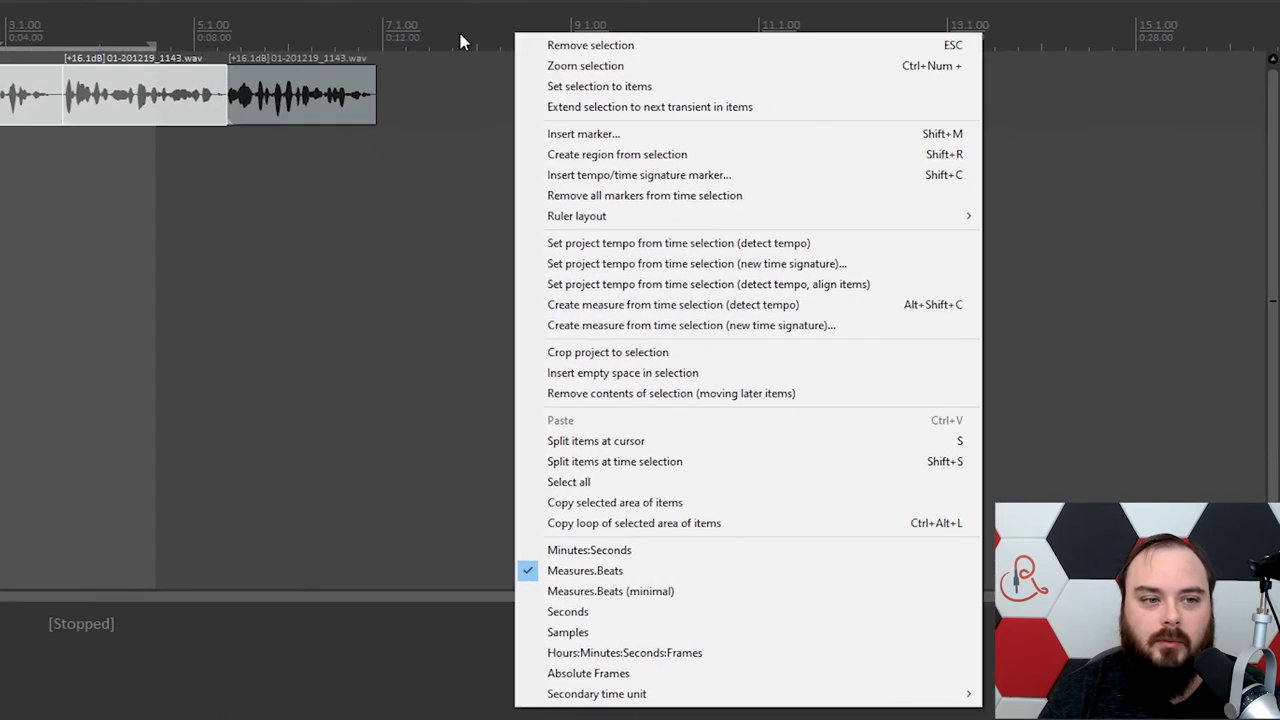
click(561, 553)
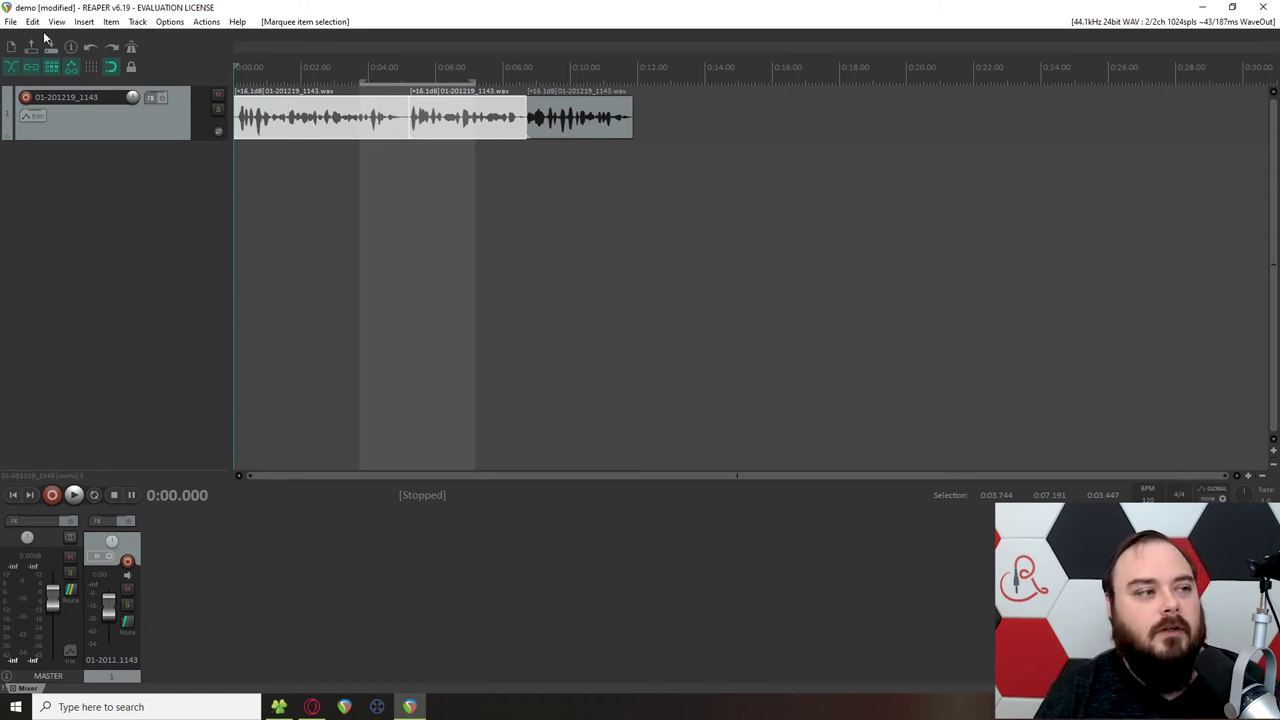
Save the 120 BPM, 4/4 project settings as the default for new projects.
click(11, 22)
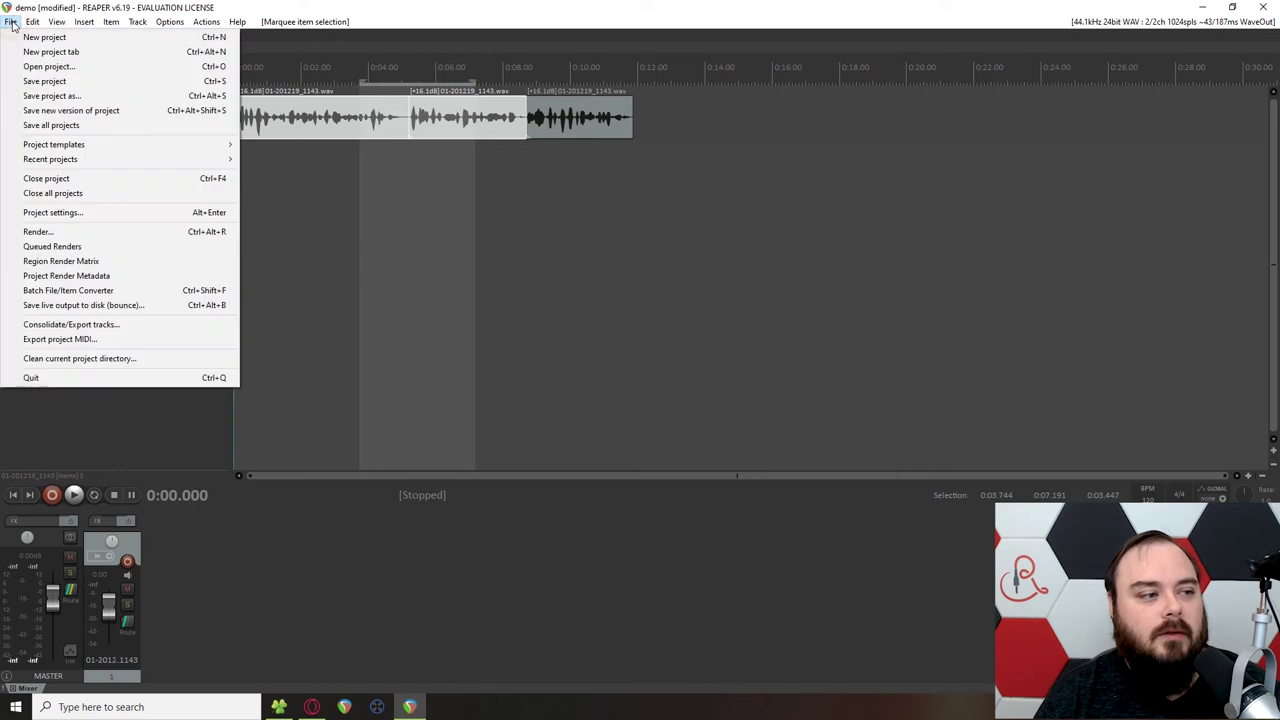
click(56, 217)
click(518, 242)
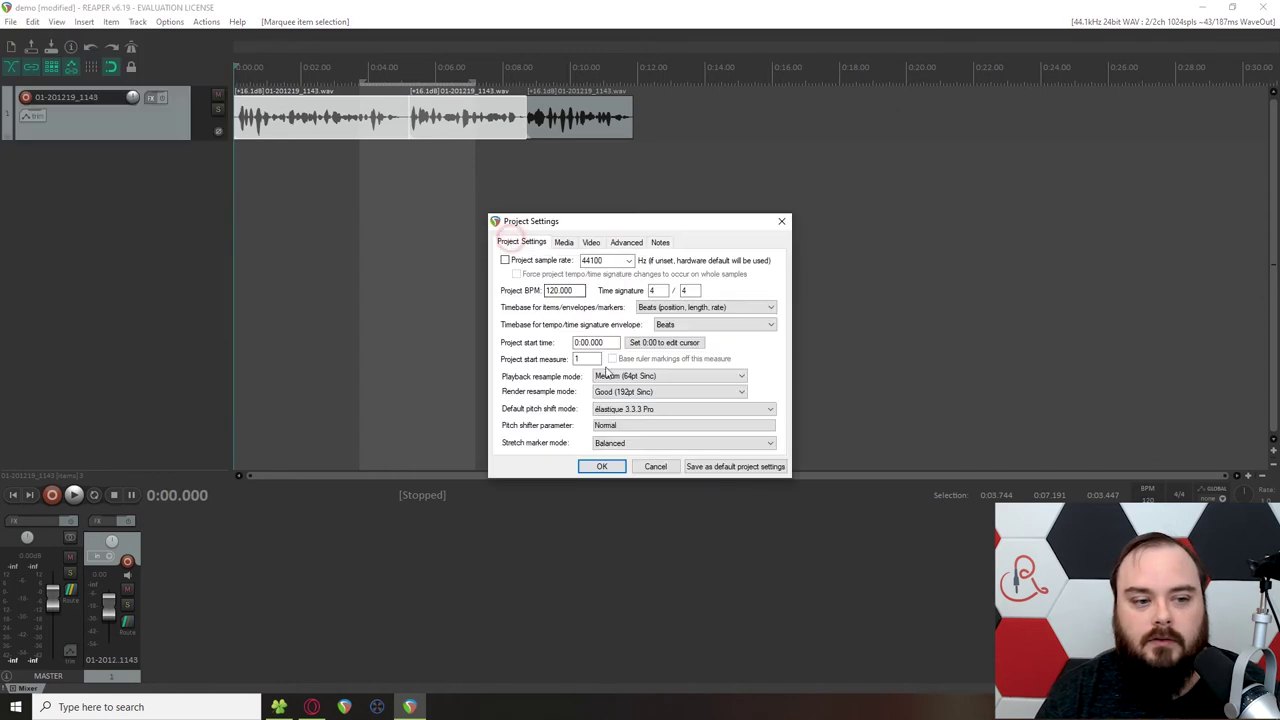
click(729, 466)
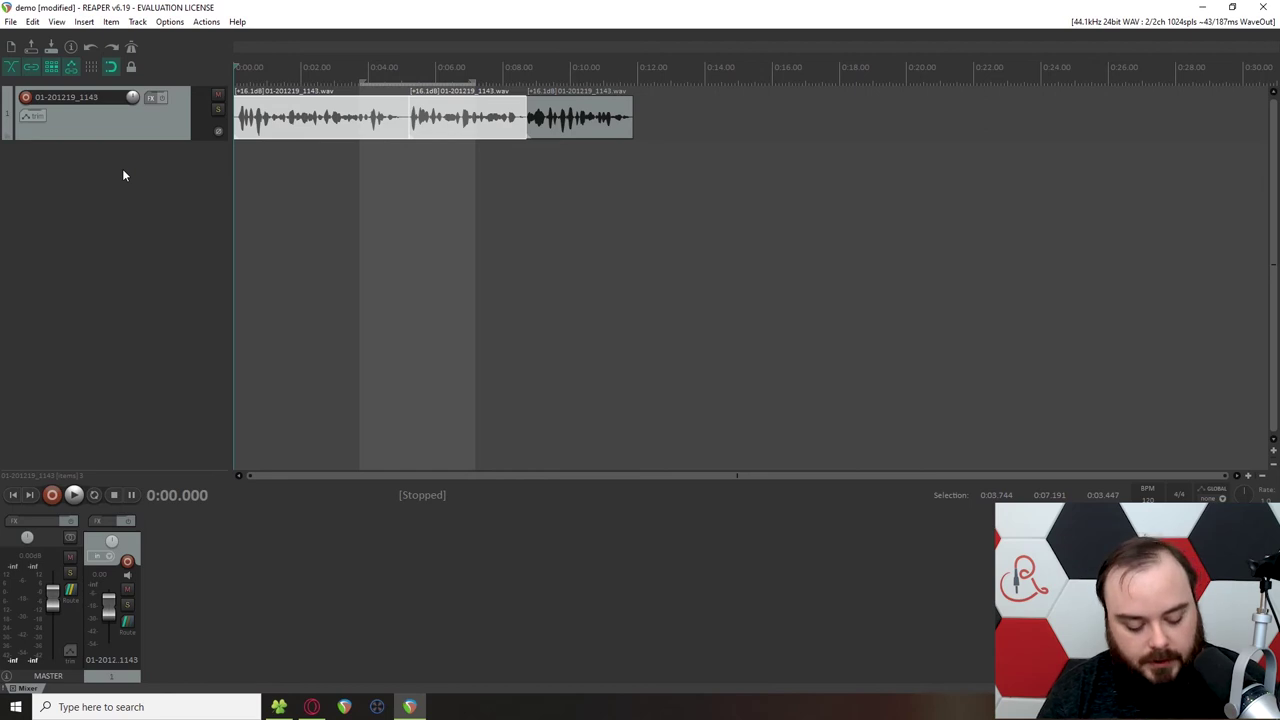
key(ctrl+t)
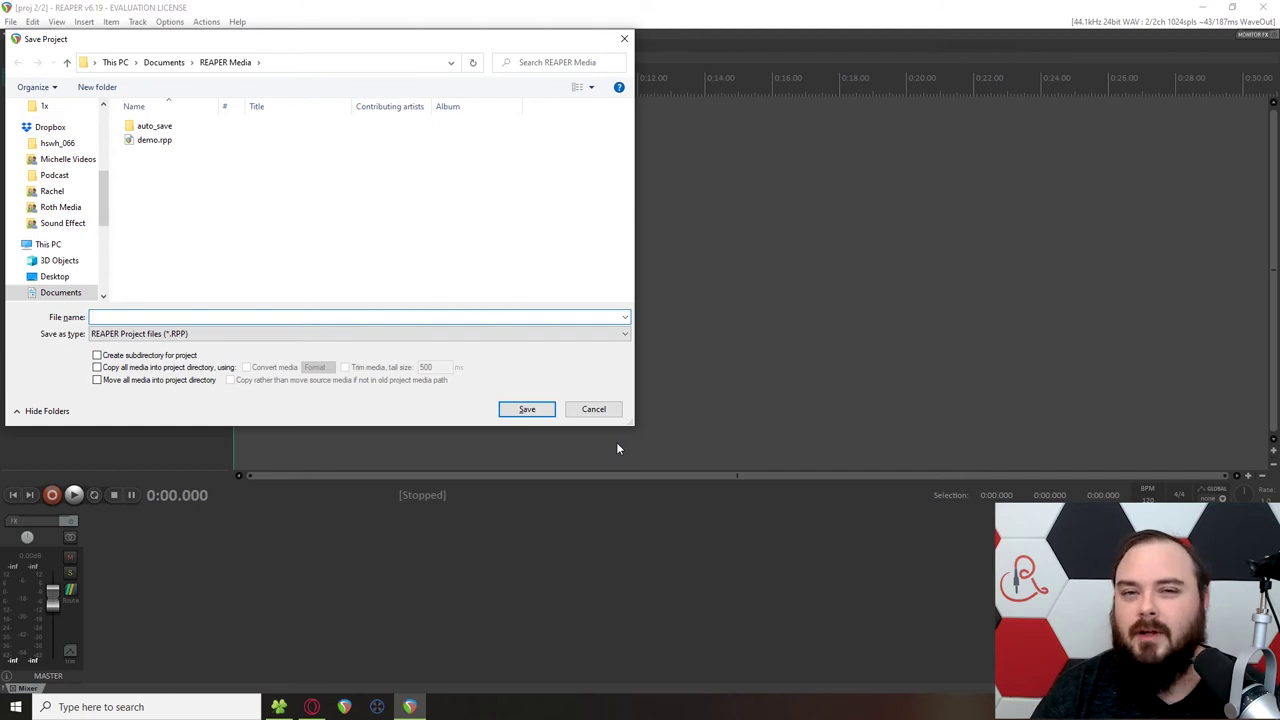
click(598, 412)
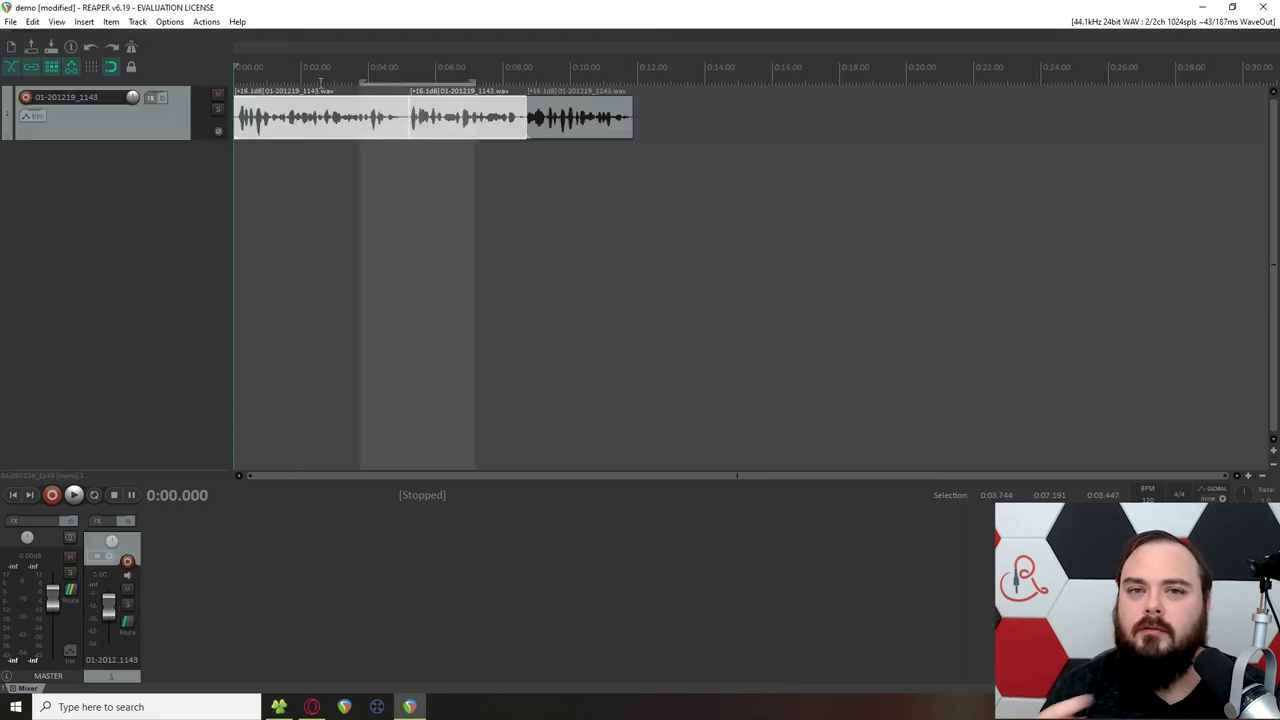
scroll(323, 134, up, 6)
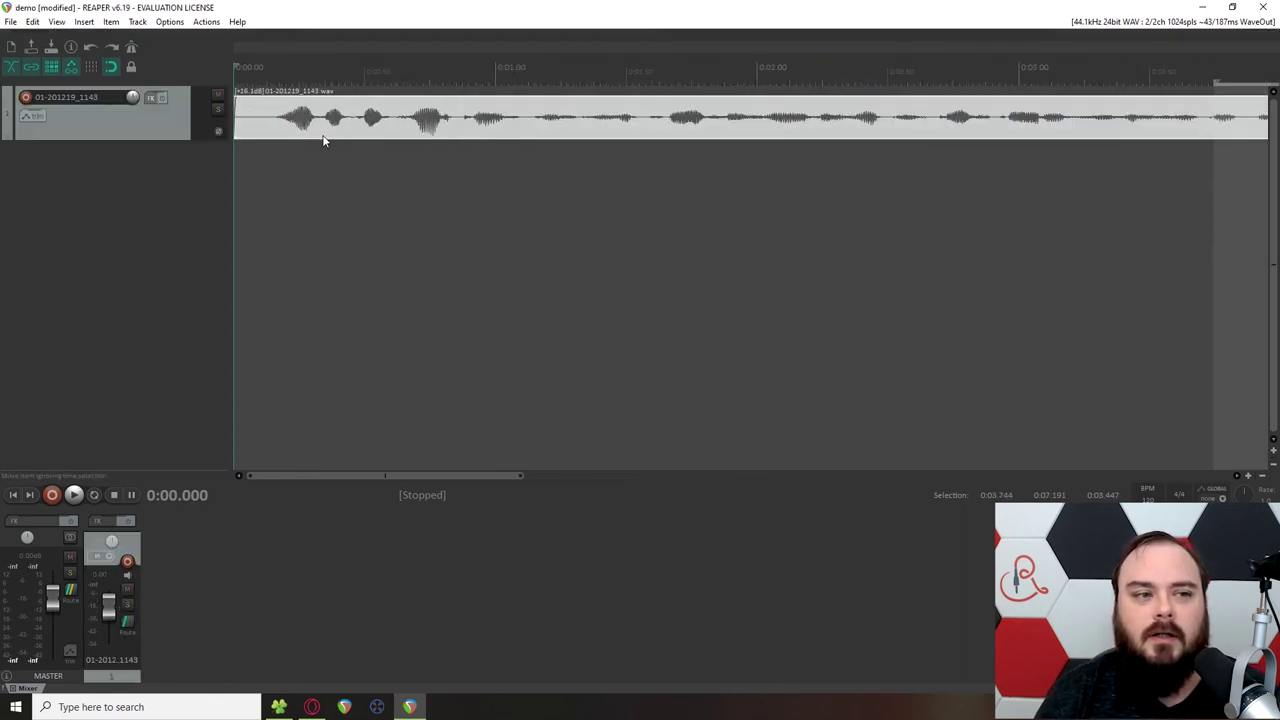
scroll(544, 157, down, 2)
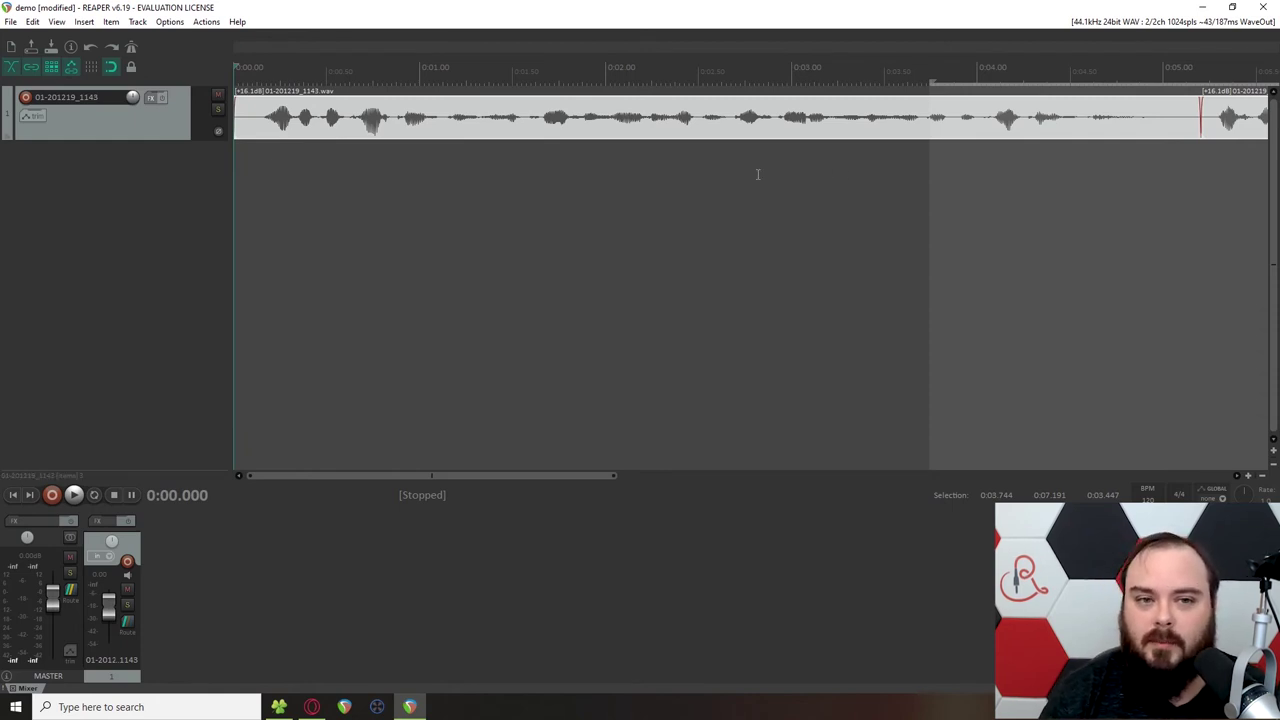
scroll(1005, 230, up, 3)
click(362, 300)
key(space)
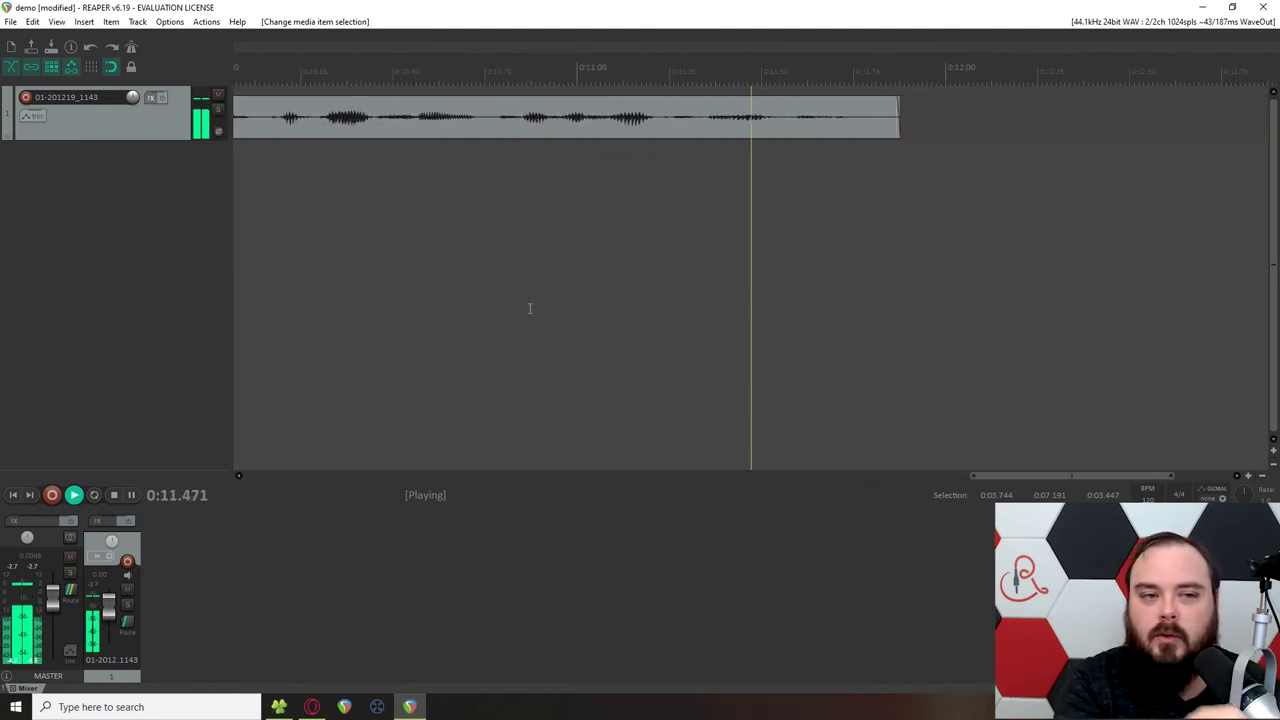
key(space)
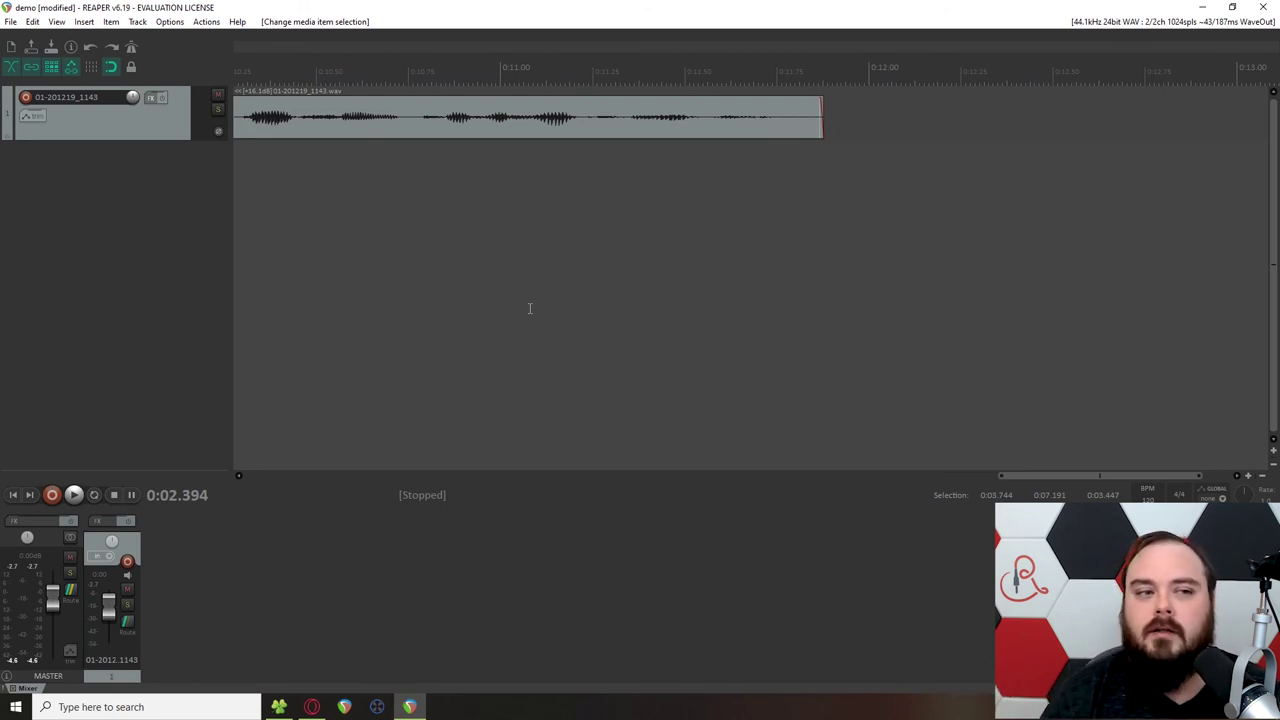
Test playback with Continuous scrolling turned off, then turn Continuous scrolling back on.
click(169, 21)
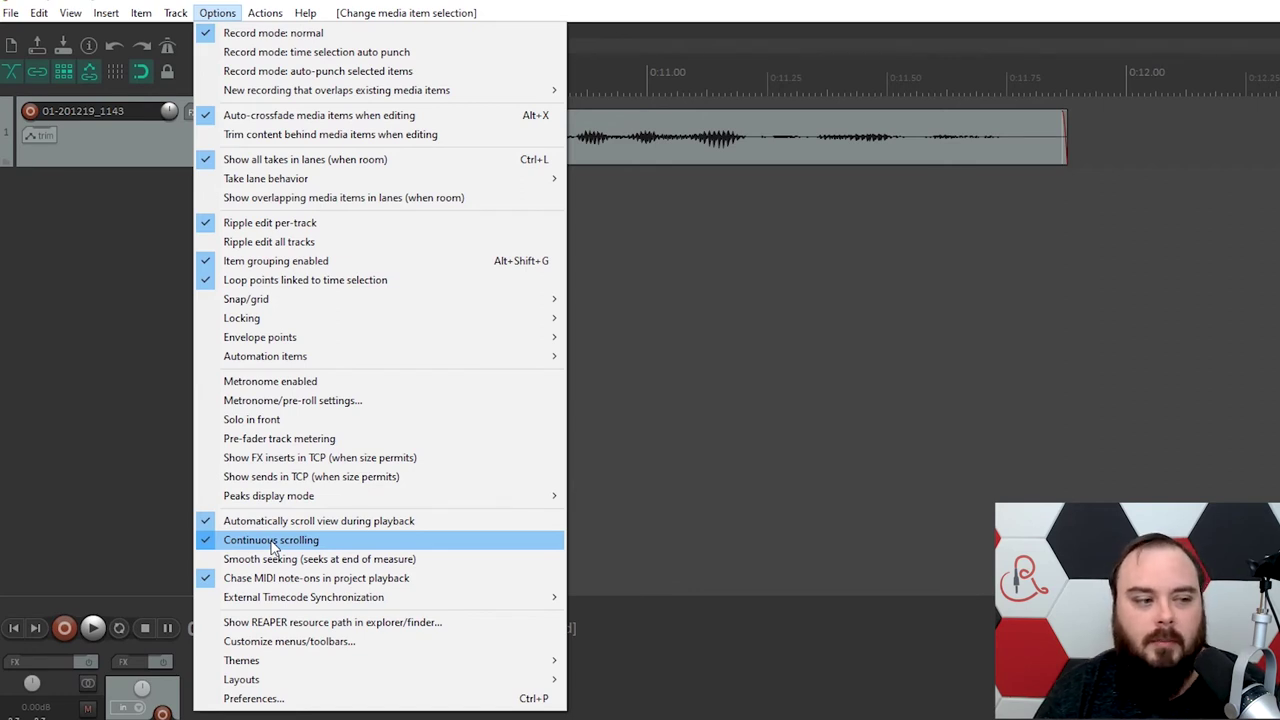
click(272, 541)
key(space)
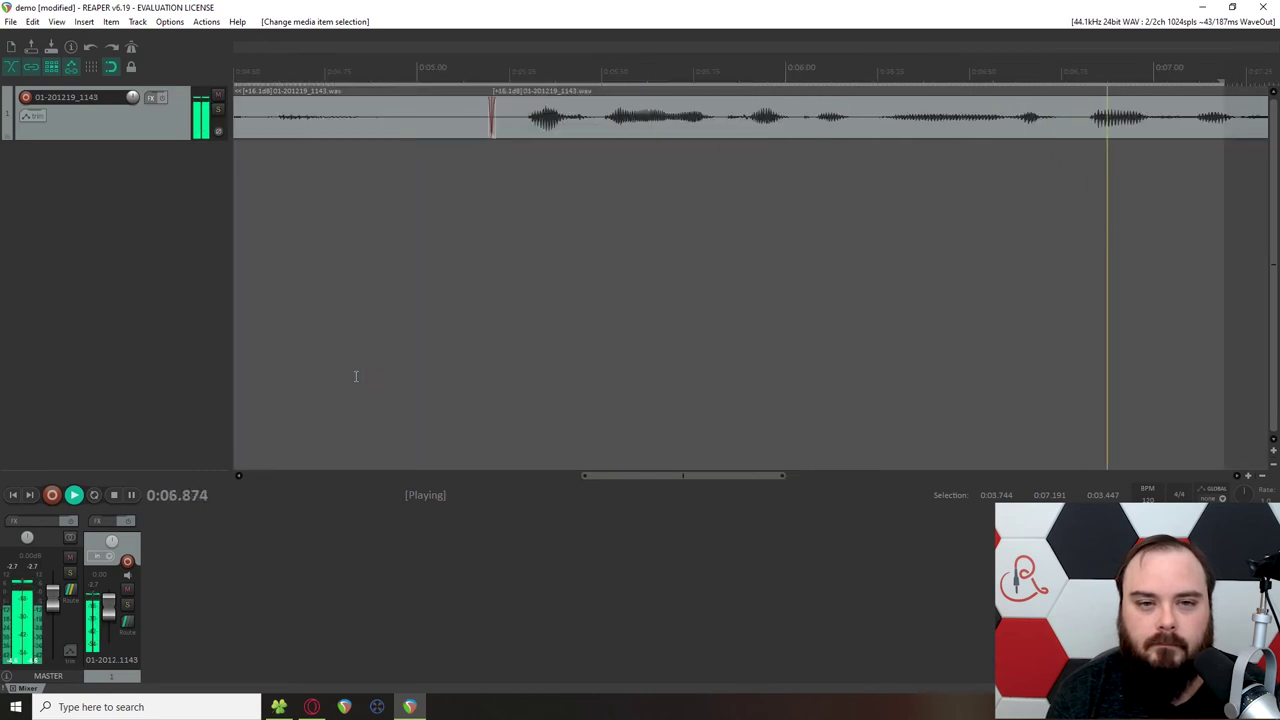
key(space)
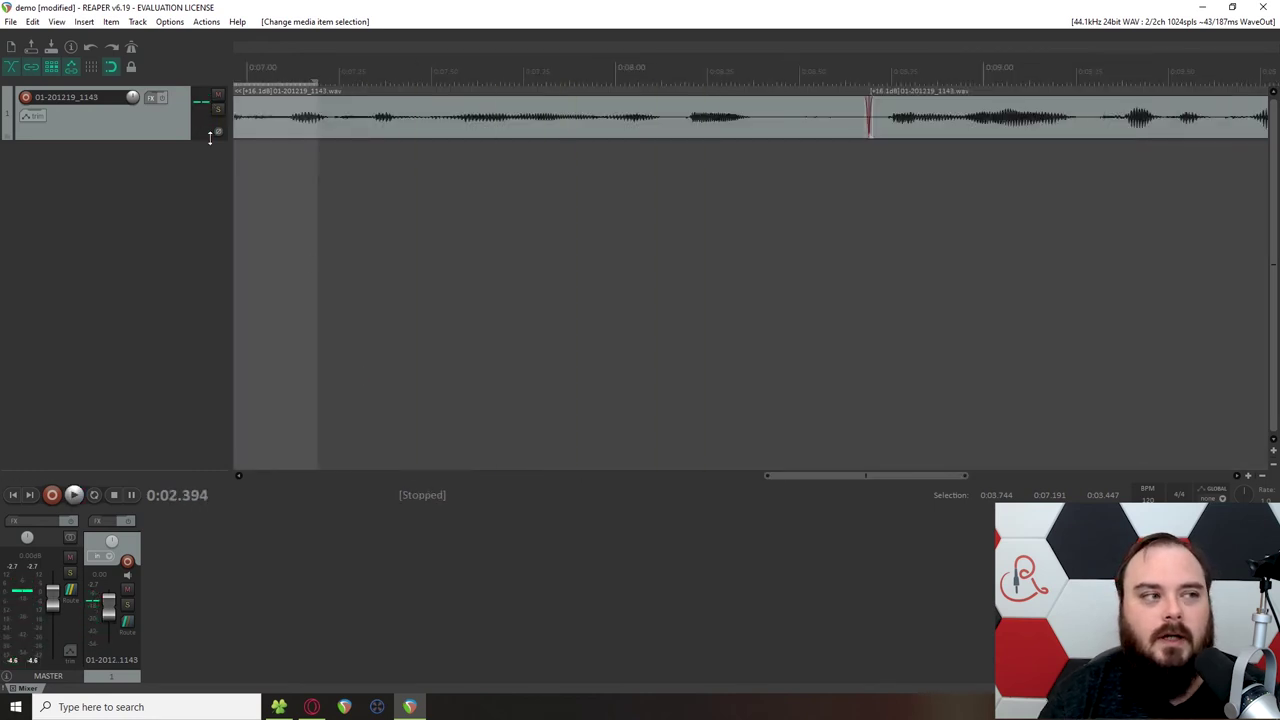
click(170, 21)
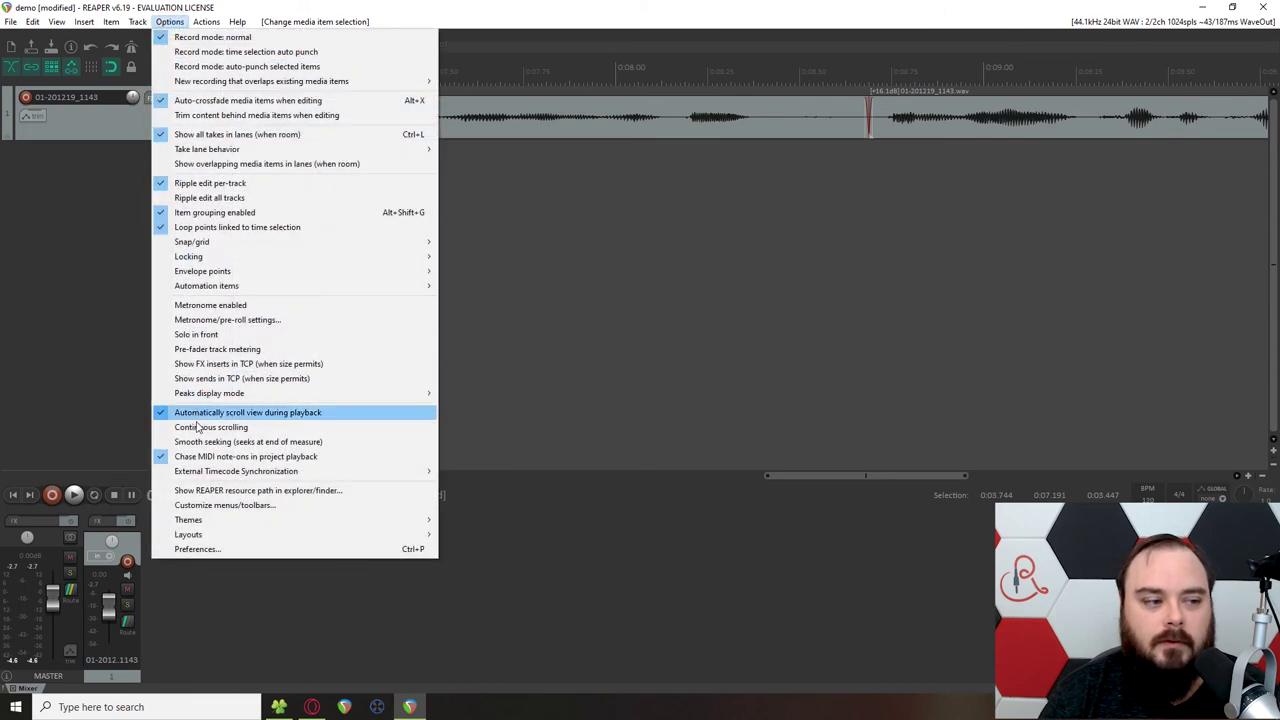
click(197, 428)
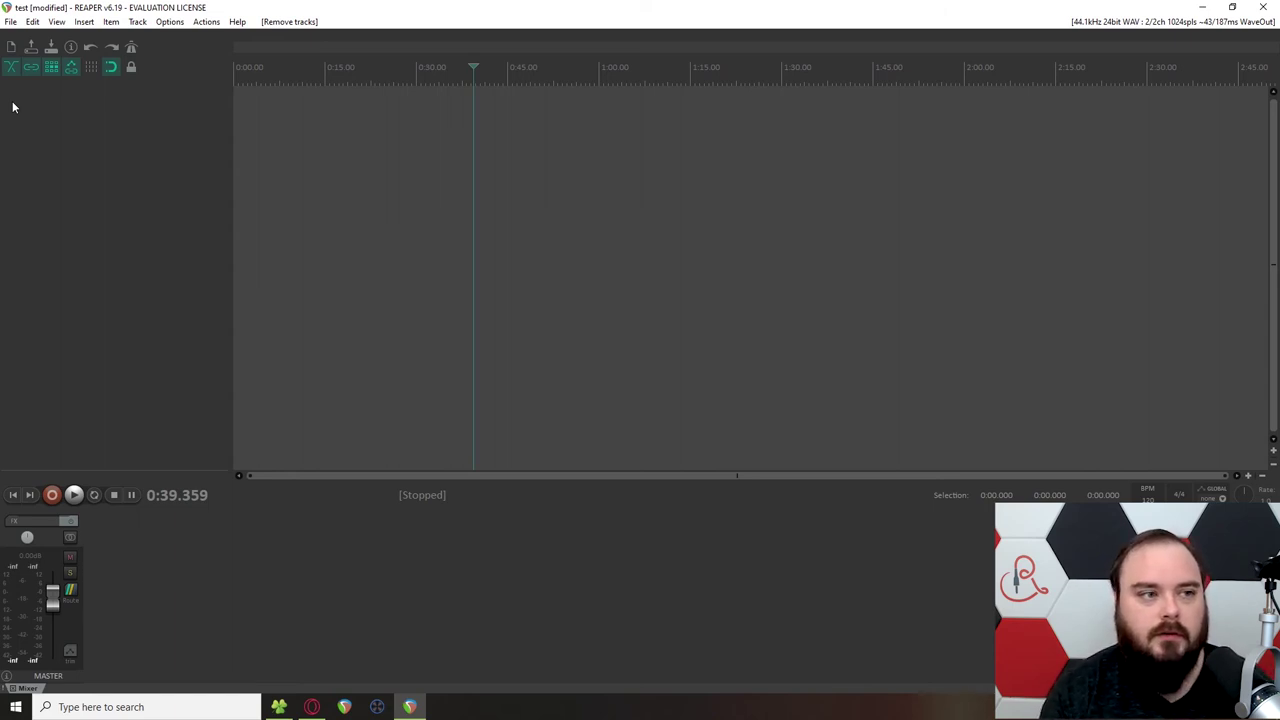
Create a new project, bringing up the Save Project prompt in Documents\REAPER Media.
click(10, 21)
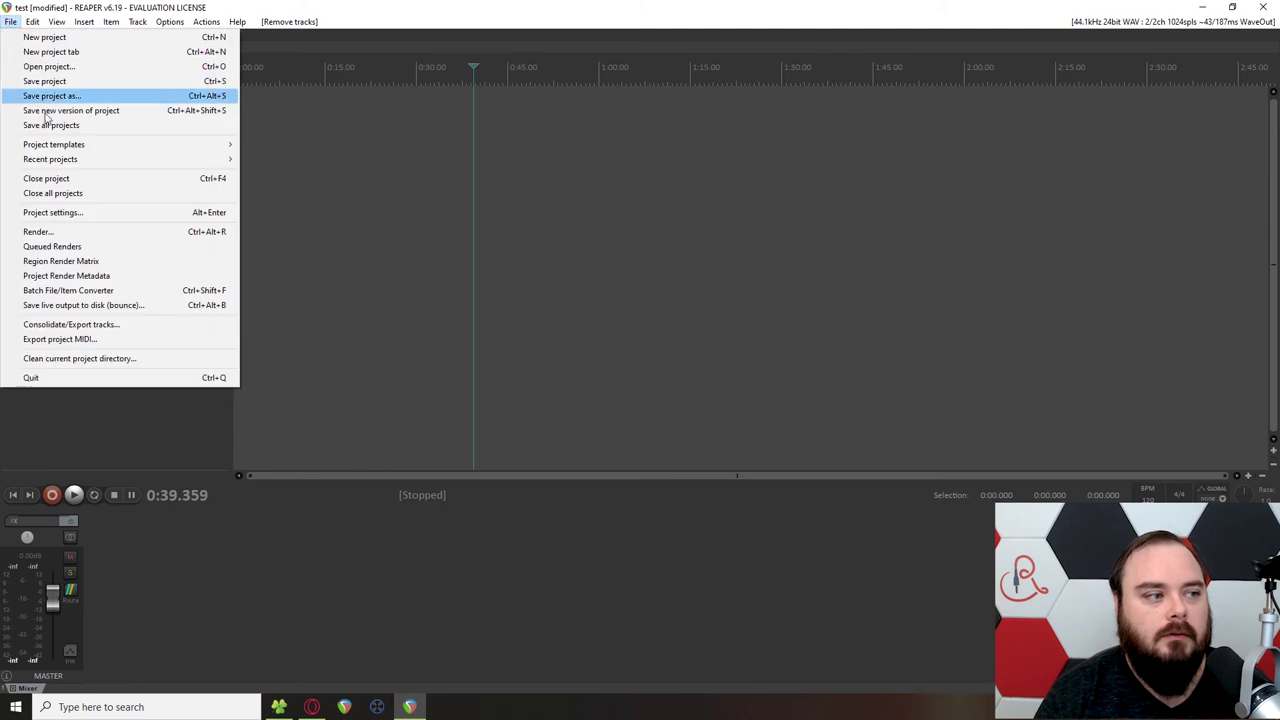
click(45, 37)
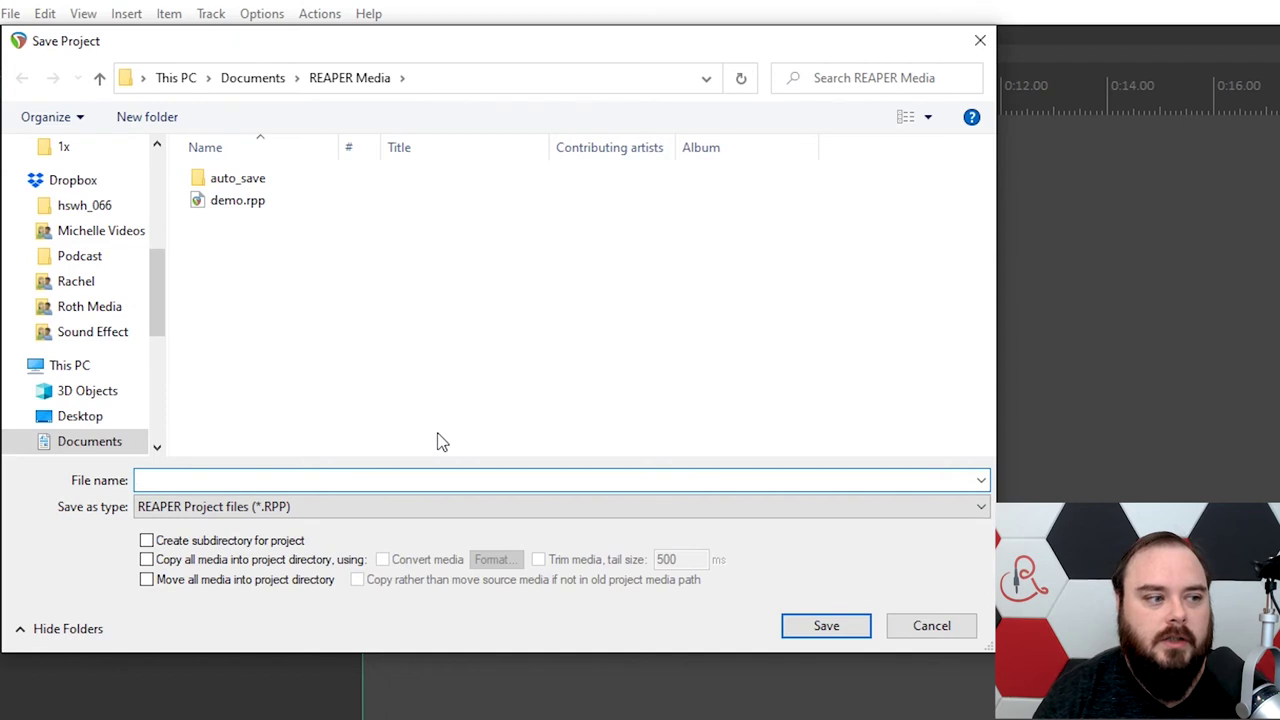
Enable 'Create subdirectory for project' and enter 'test' as the project file name.
click(166, 542)
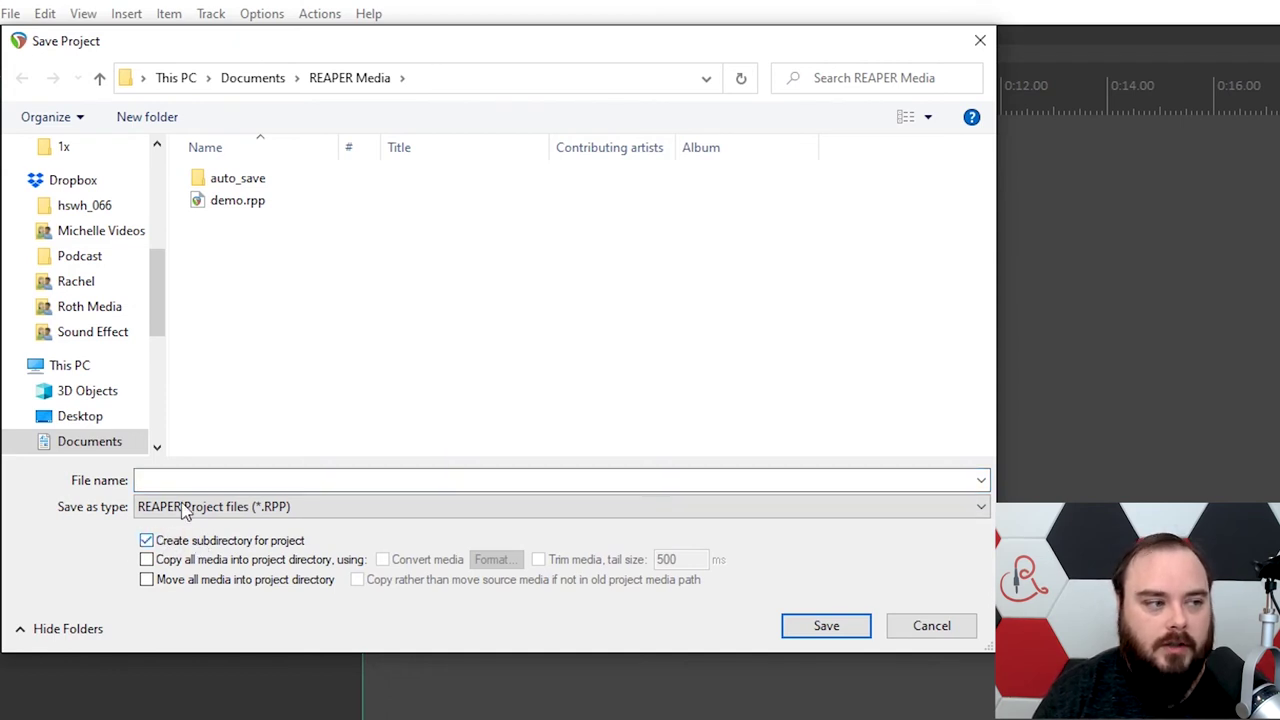
click(175, 477)
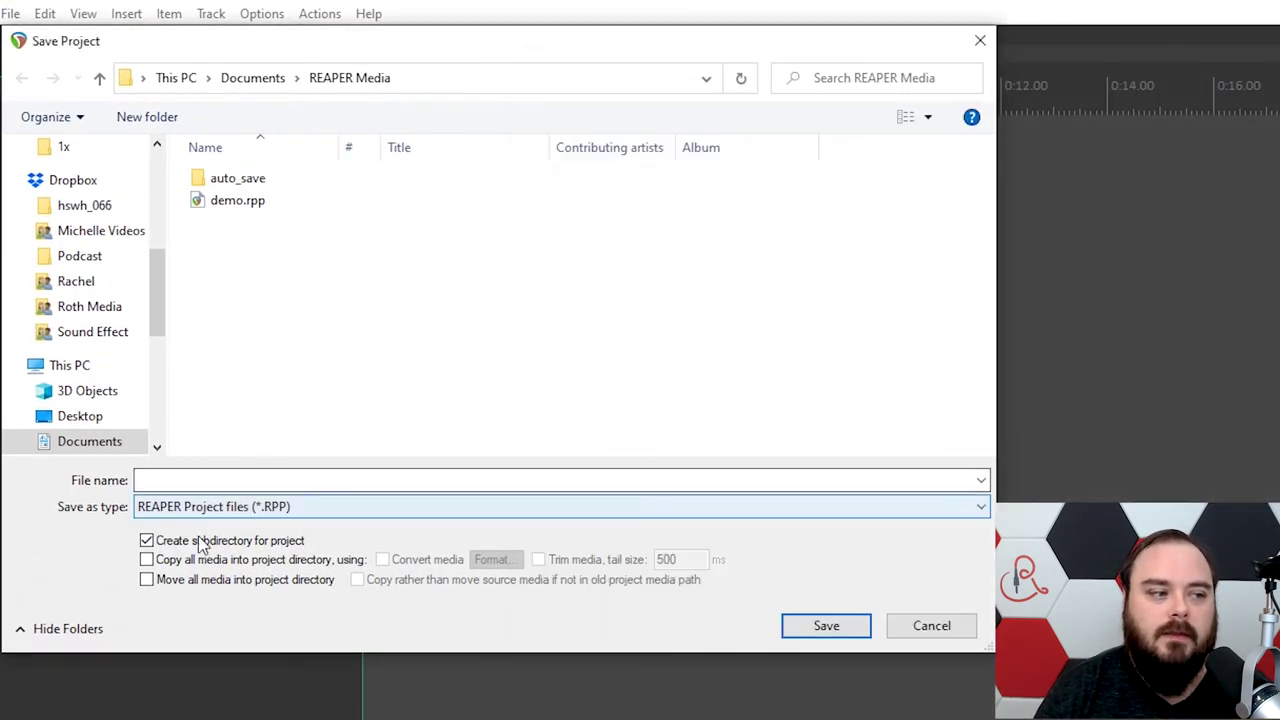
click(207, 473)
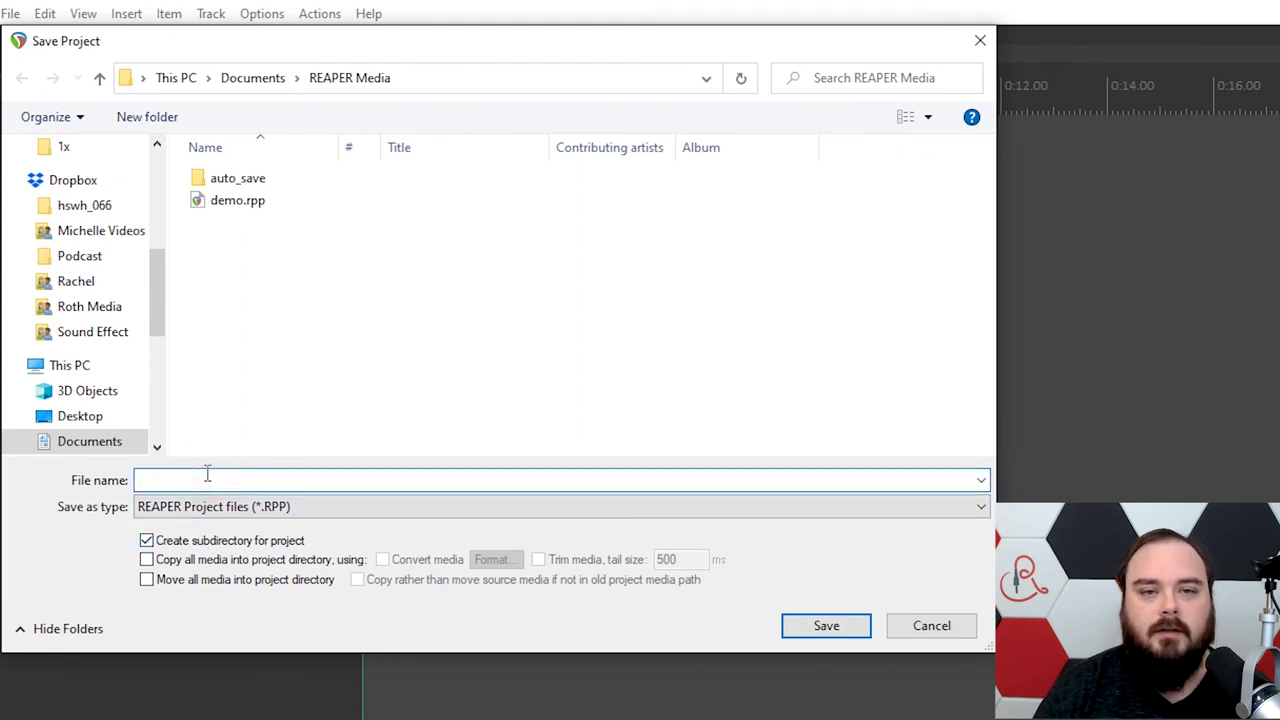
text(test)
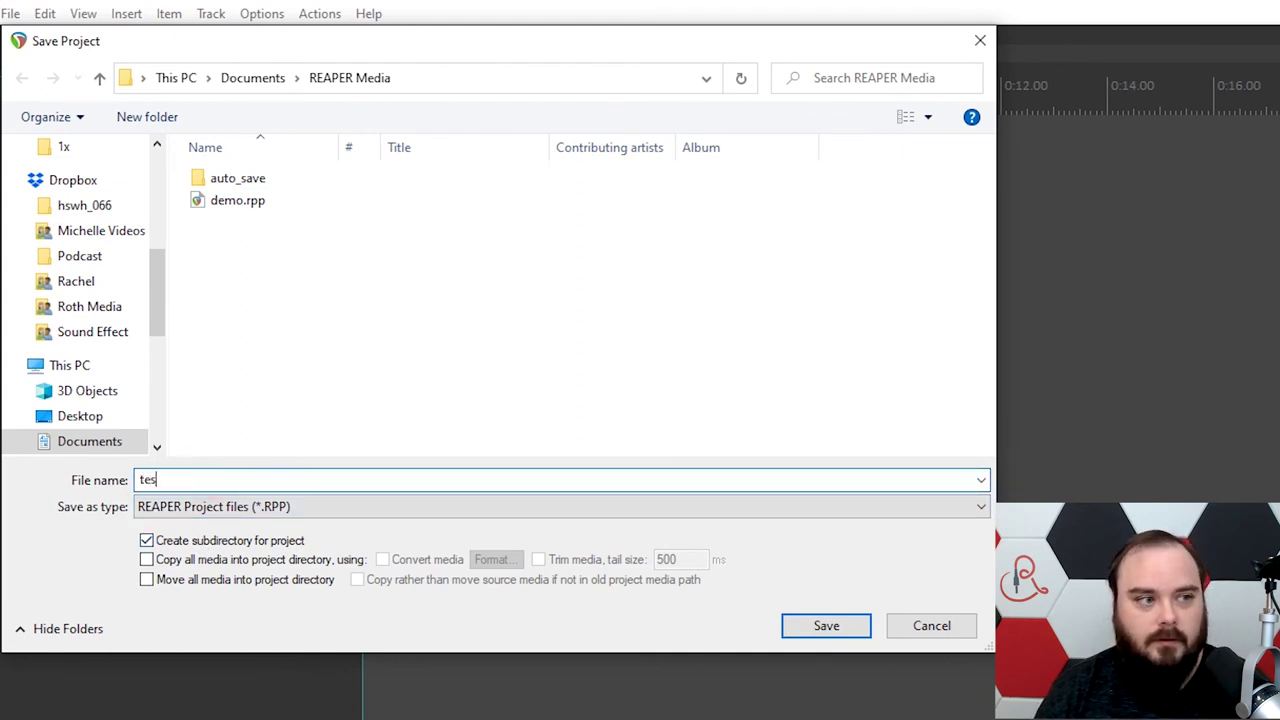
Save the project as test, then open the test folder in Explorer and select test.rpp.
click(806, 626)
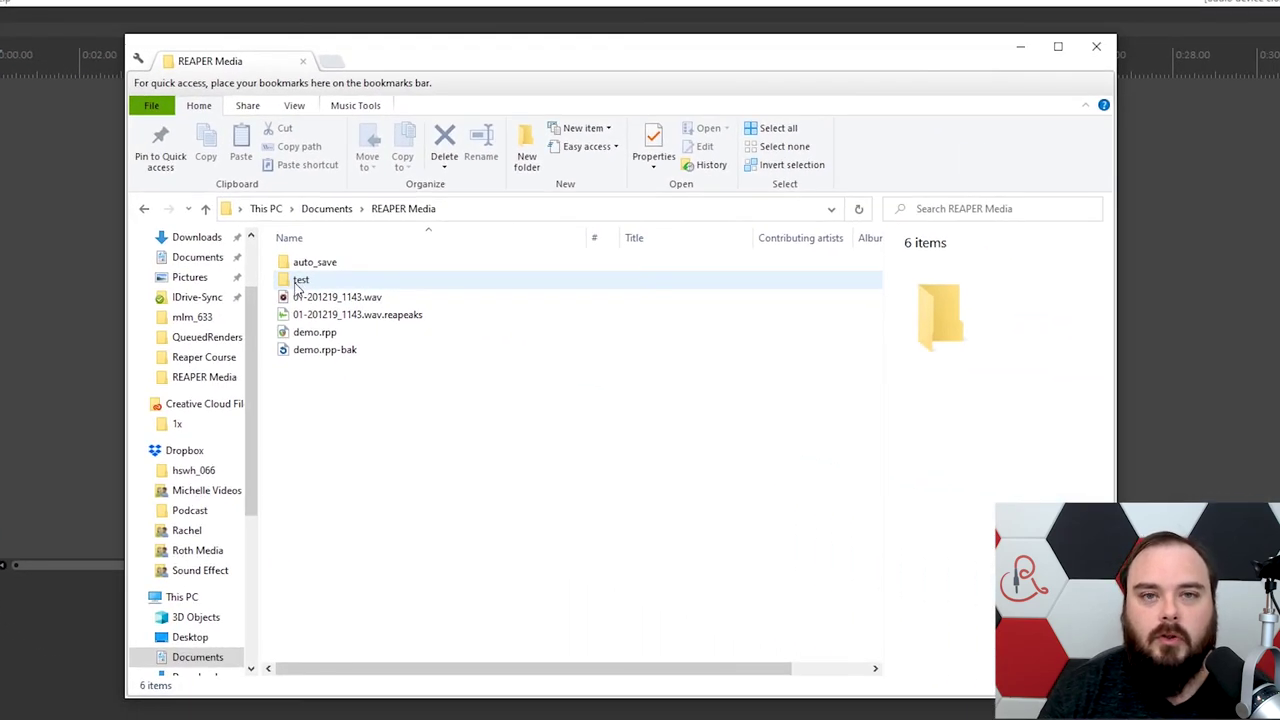
click(298, 283)
double_click(298, 283)
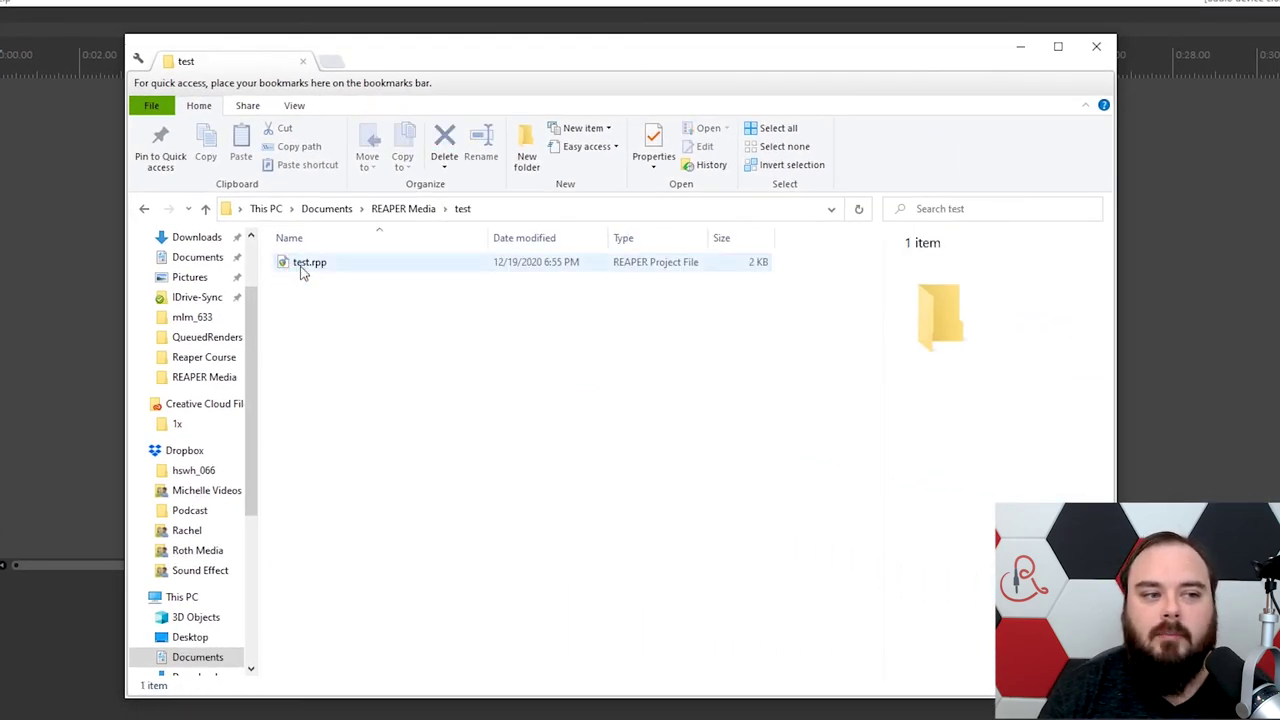
click(300, 264)
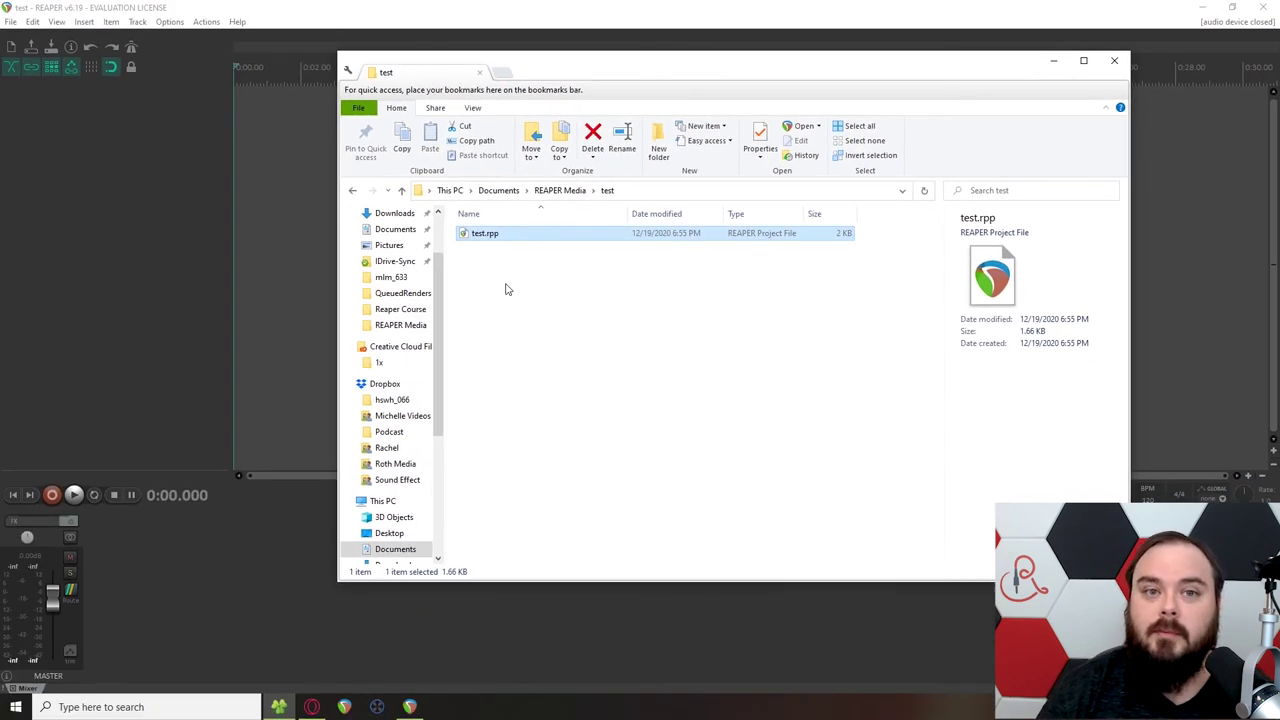
Insert 01-201219_1143.wav from REAPER Media onto a new track in the test project.
click(1053, 61)
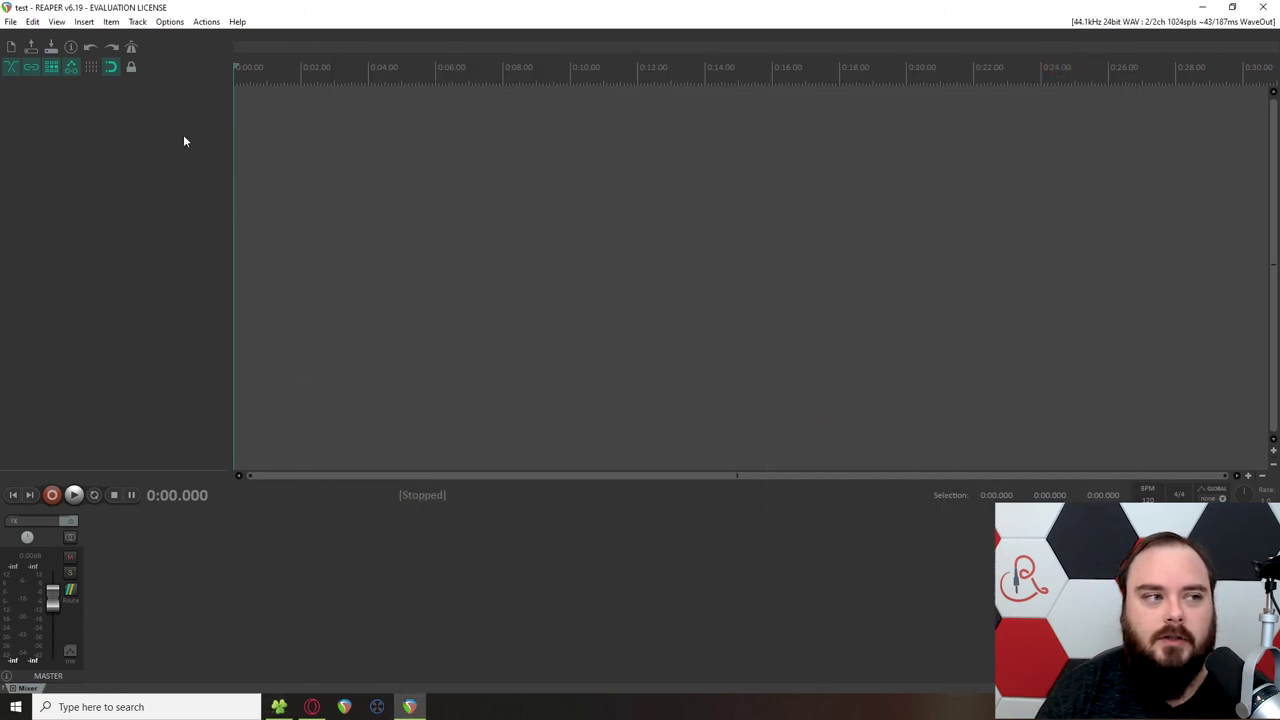
click(84, 21)
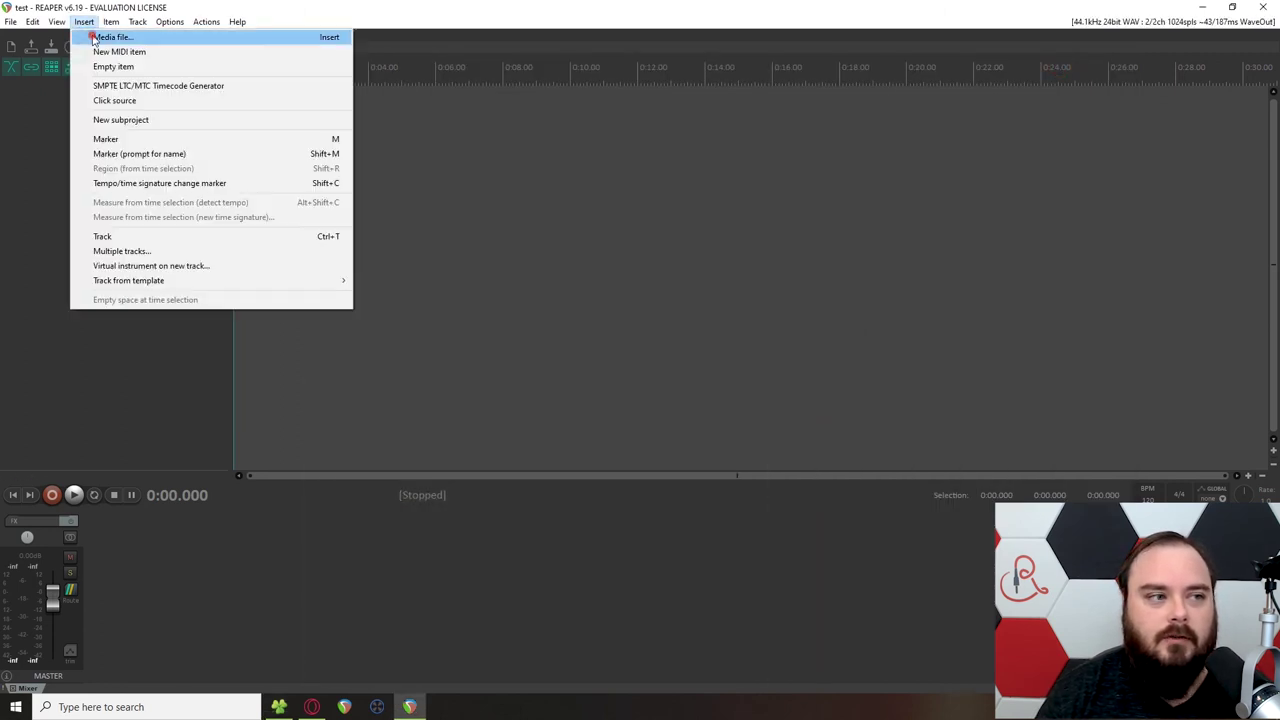
click(90, 34)
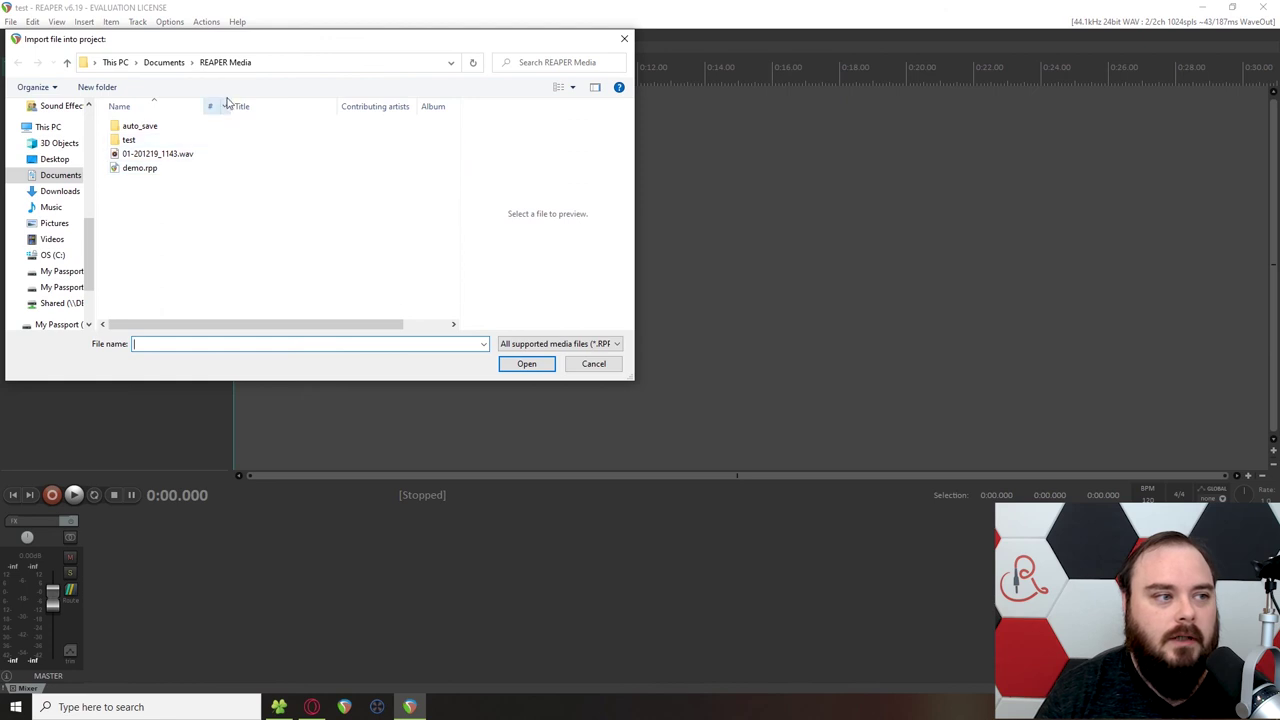
click(145, 156)
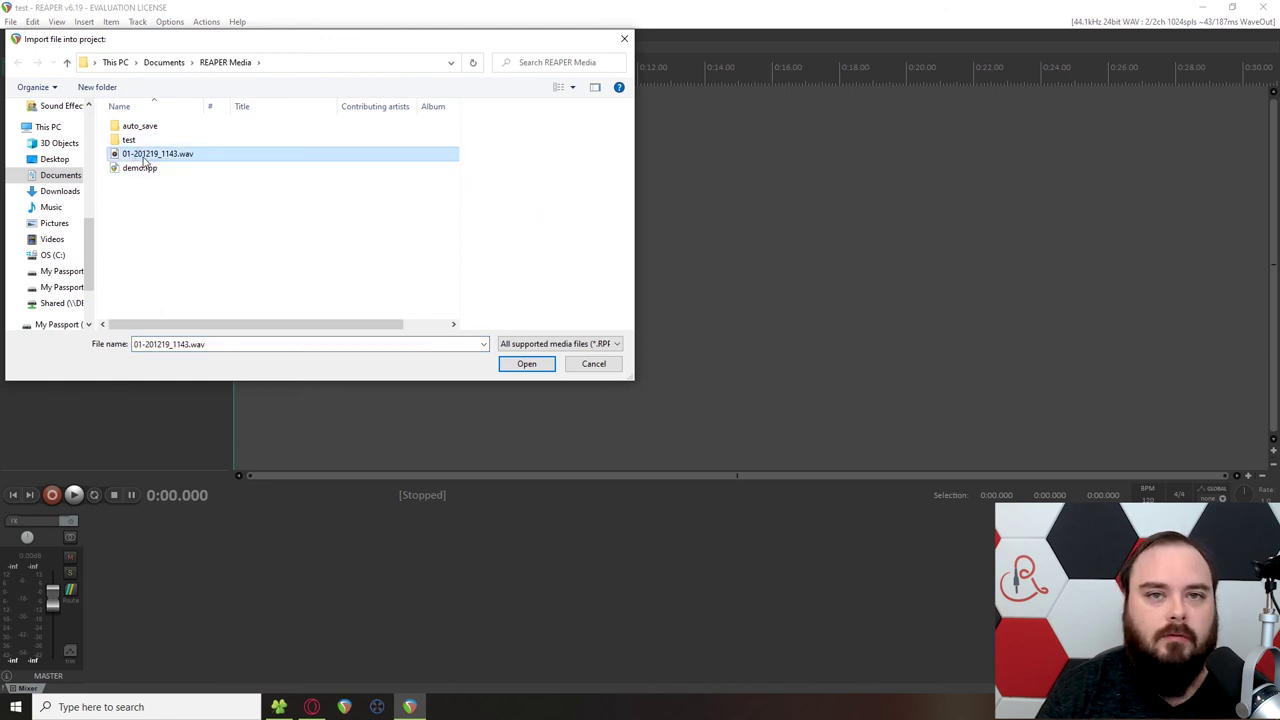
double_click(143, 157)
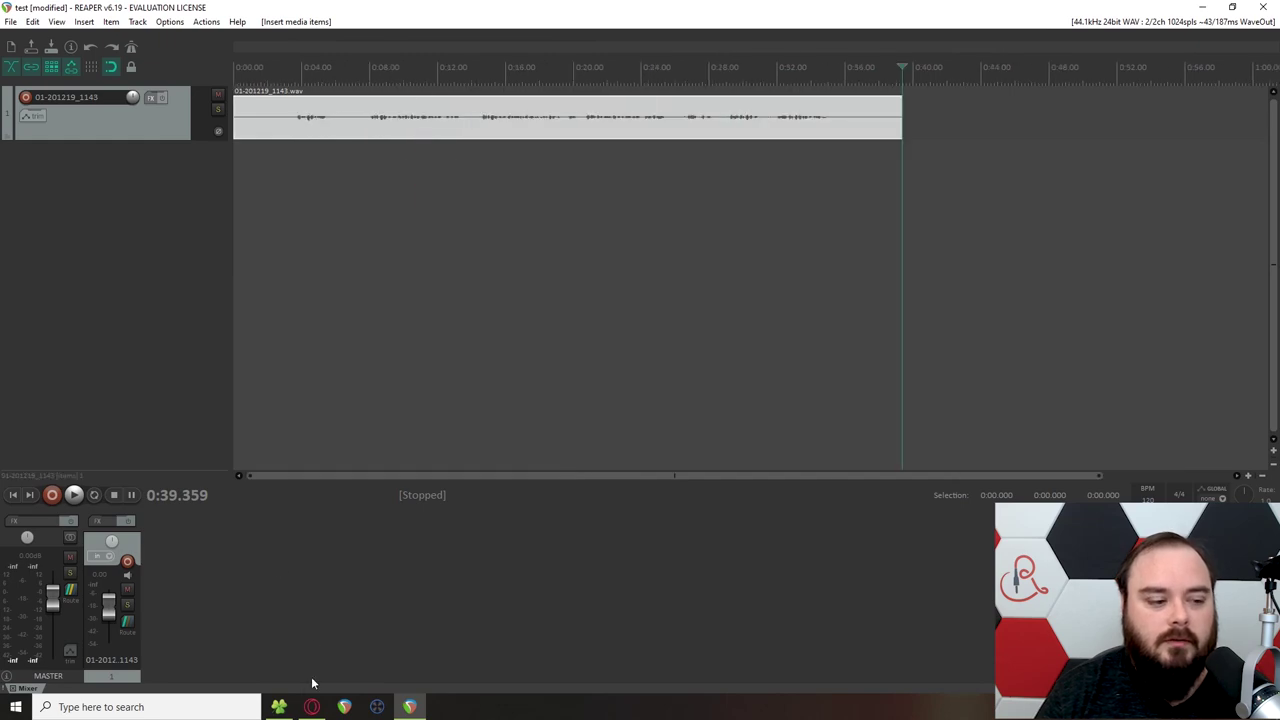
Compare the copied 01-201219_1143.wav in the test folder with the original in REAPER Media.
click(278, 707)
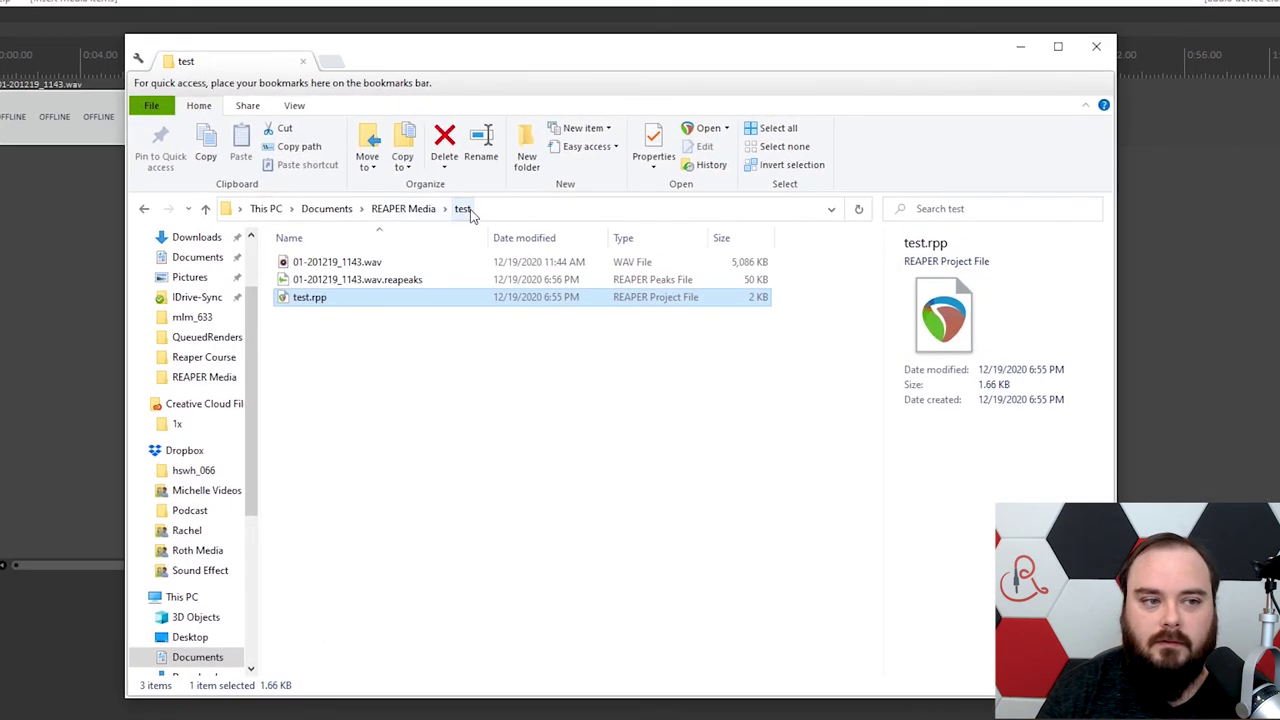
click(312, 262)
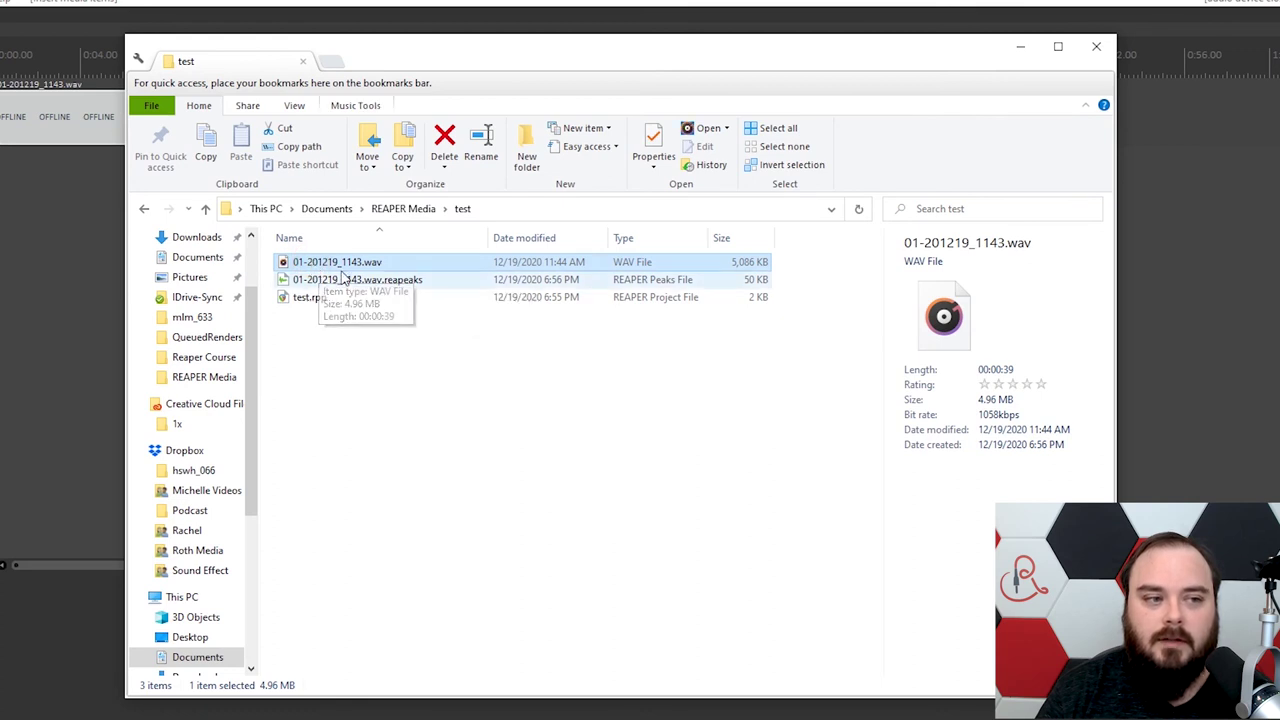
click(396, 206)
click(292, 296)
double_click(300, 280)
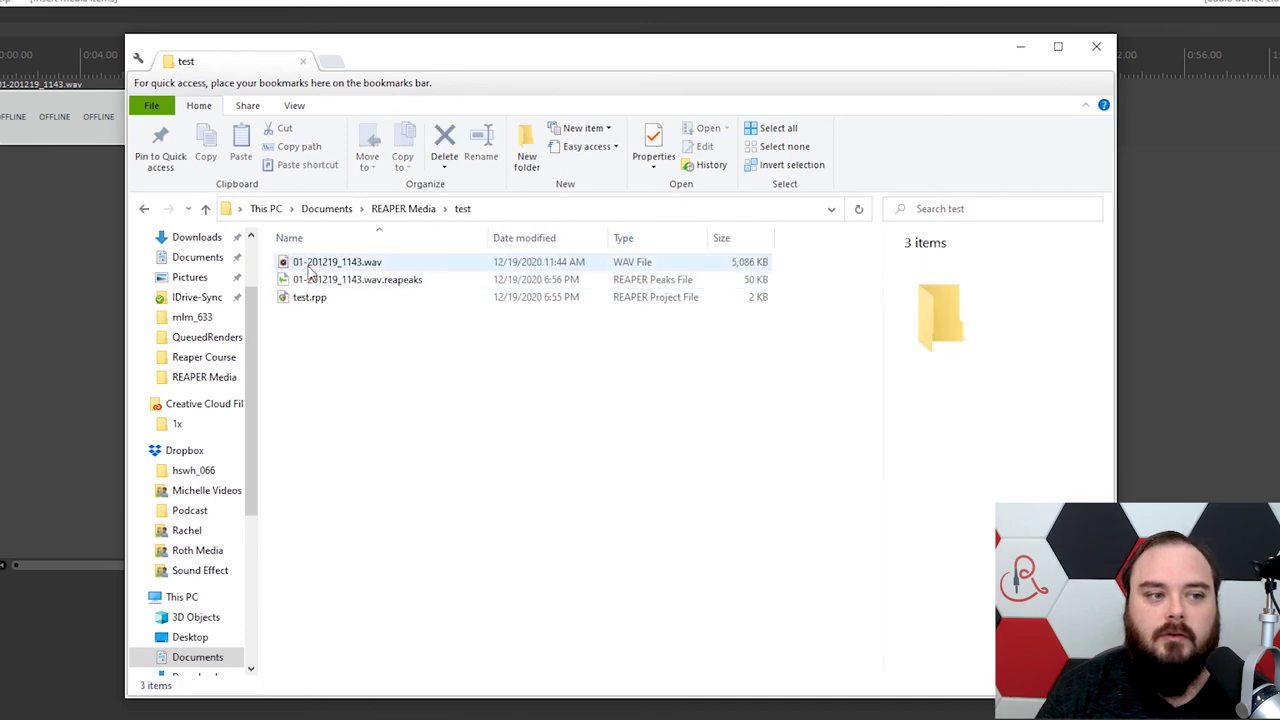
click(306, 263)
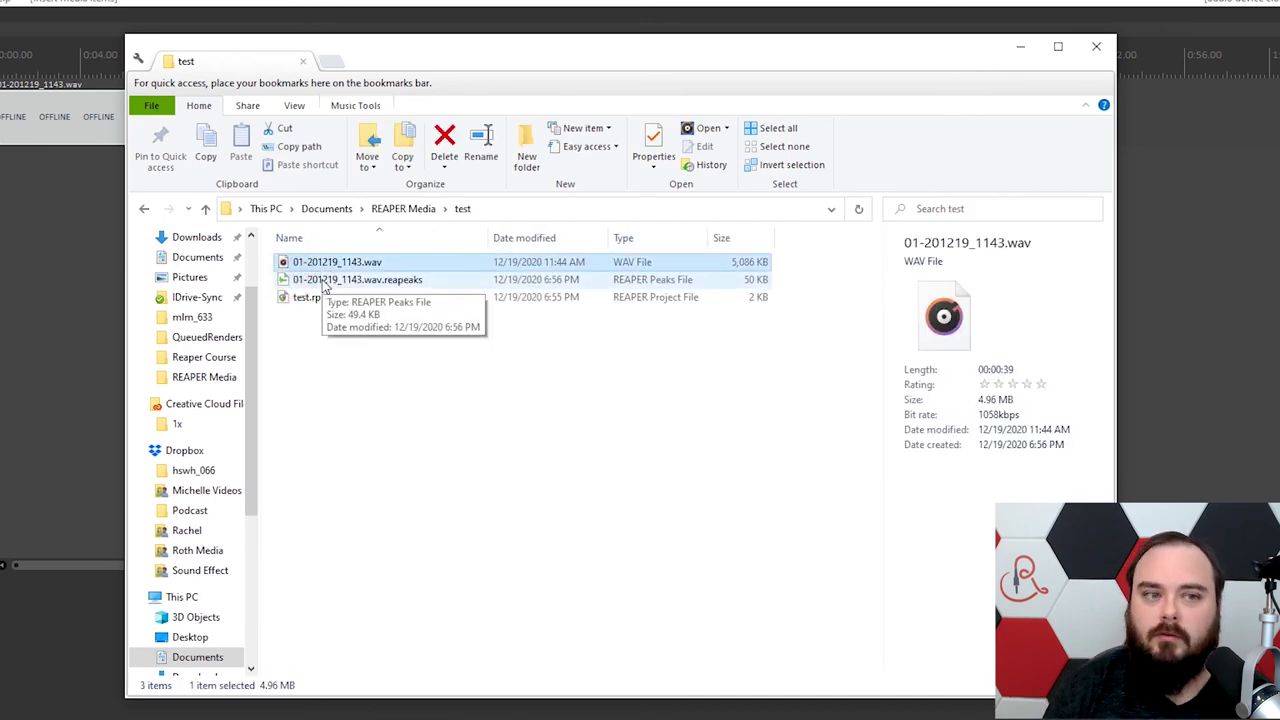